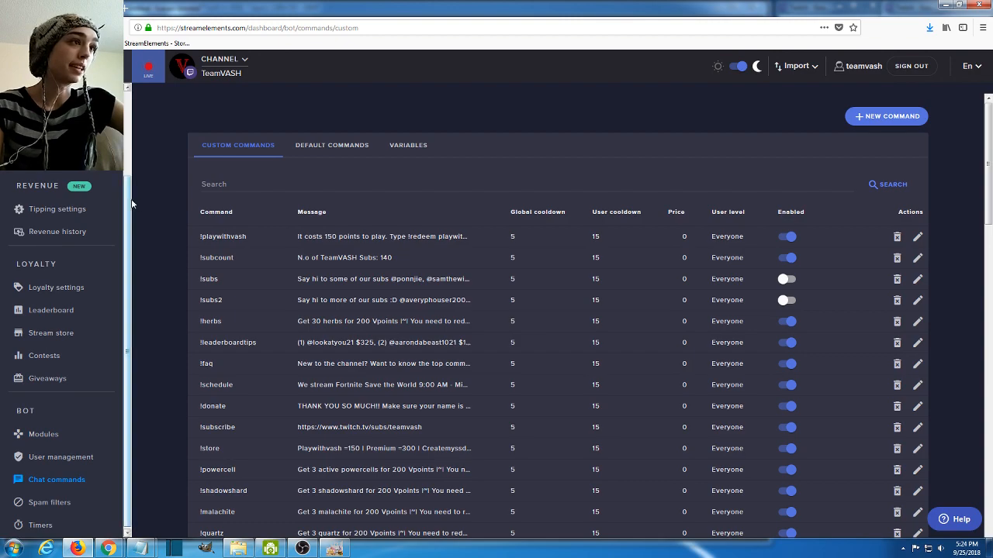
- Look over the bot's custom chat commands and open the list of default commands
left_click_drag(131, 203, 127, 326)
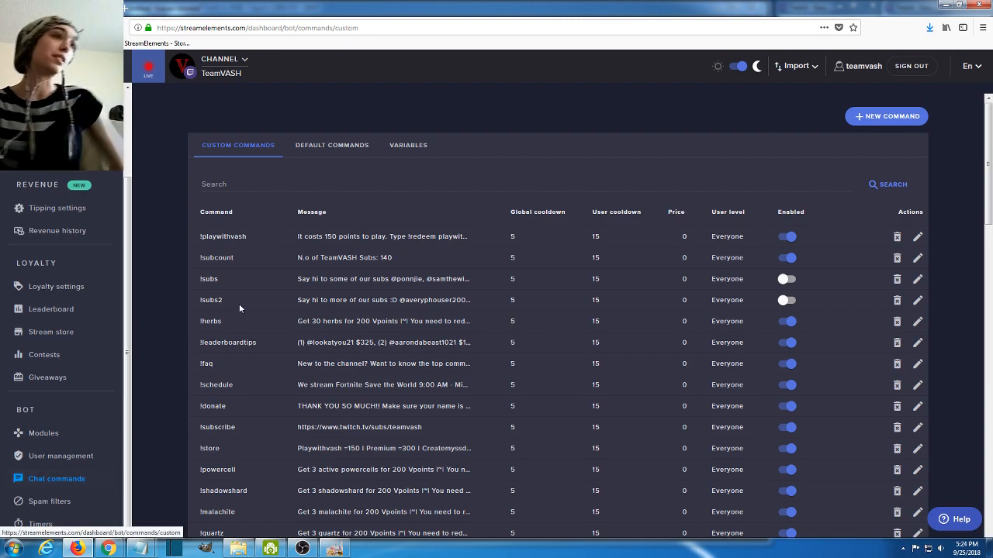
scroll(470, 302, "down", 4)
scroll(470, 302, "down", 4)
scroll(465, 263, "up", 8)
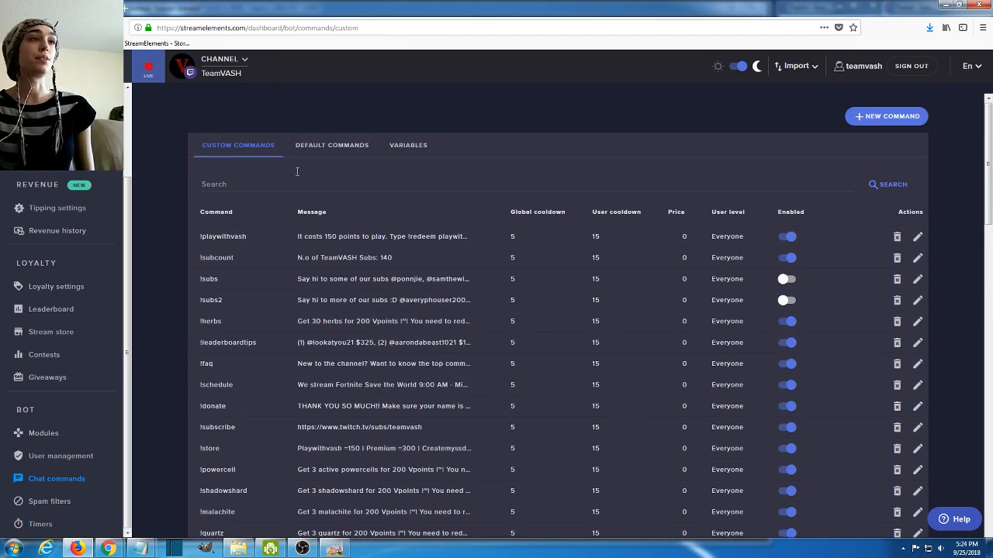
left_click(315, 147)
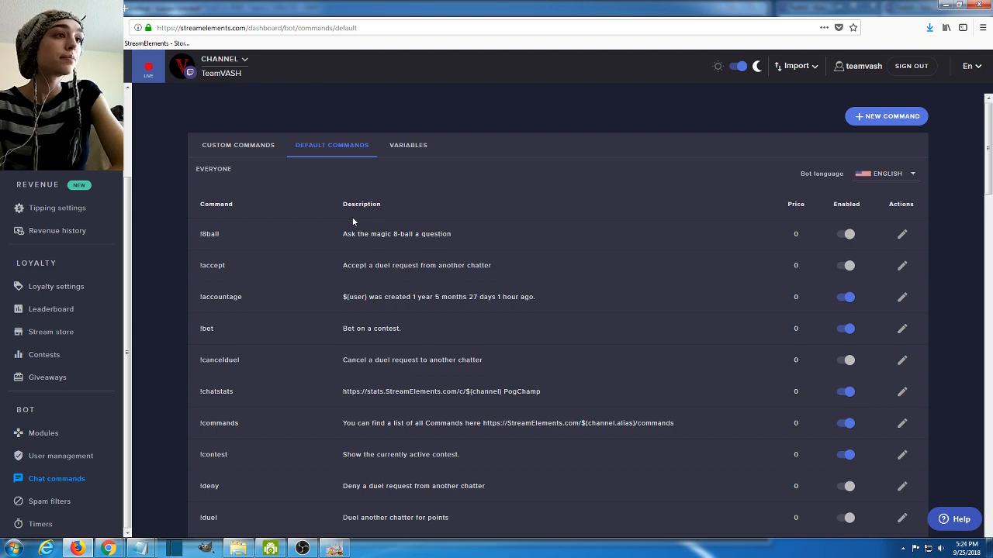
- Review the !8ball, !accept and !accountage default commands, including their descriptions and enabled settings
left_click_drag(199, 234, 480, 235)
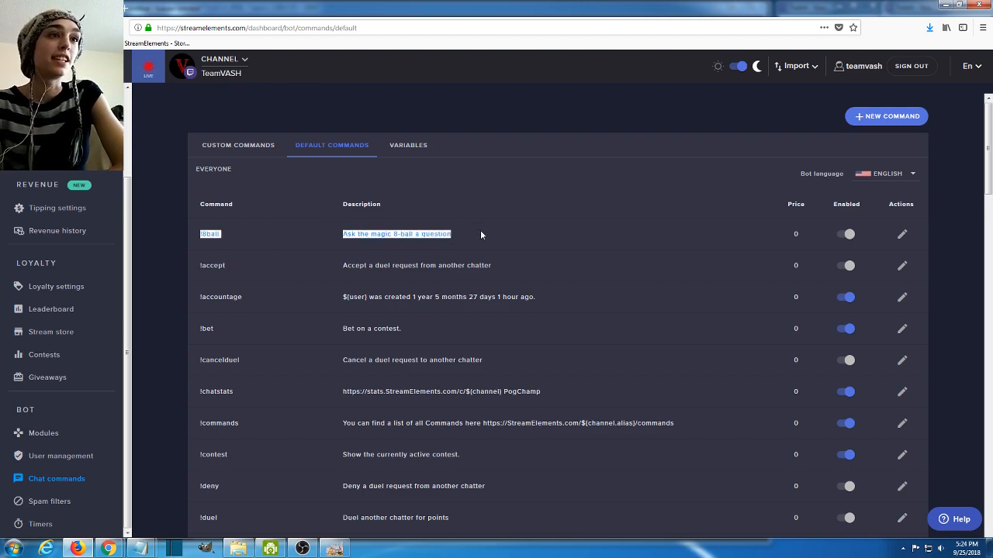
left_click(481, 233)
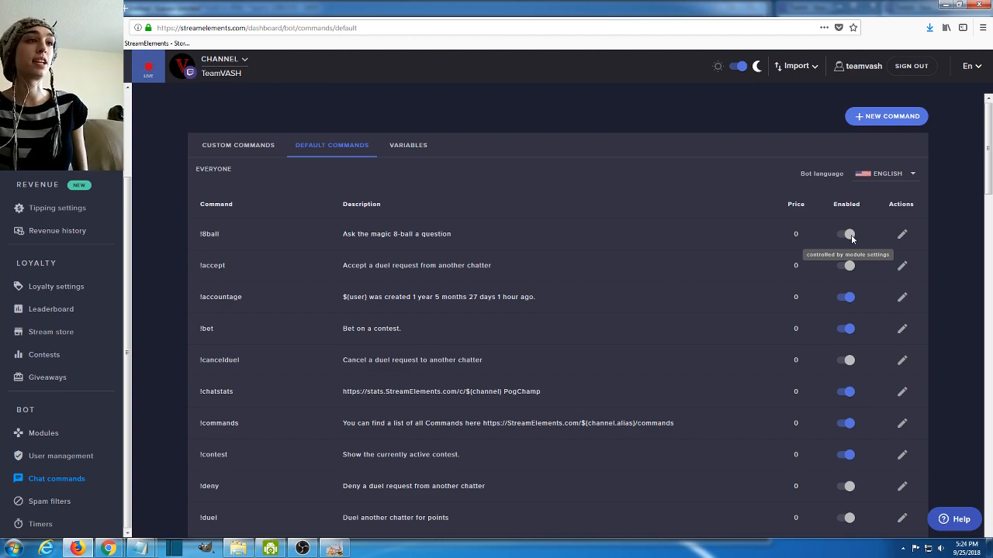
left_click_drag(207, 268, 238, 266)
left_click(238, 262)
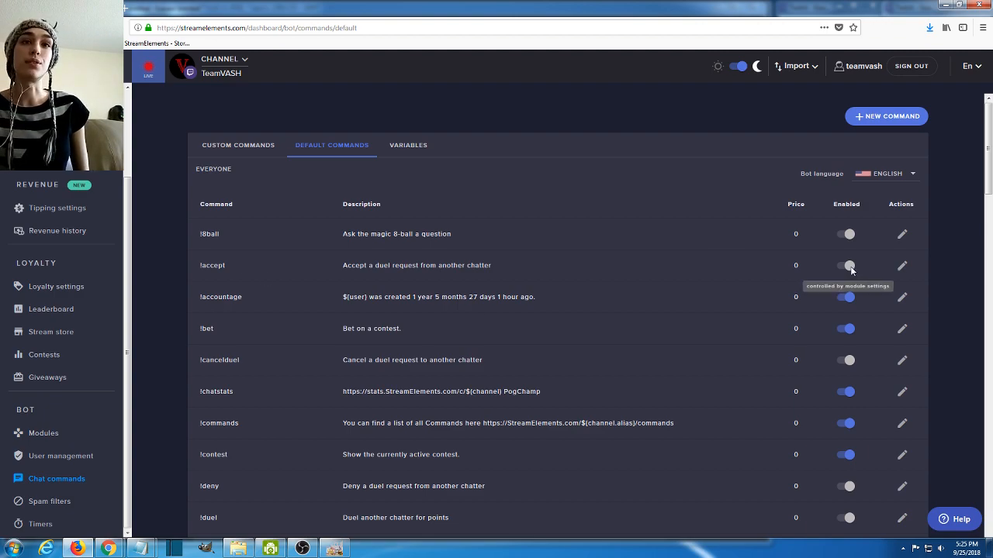
left_click_drag(202, 299, 345, 300)
left_click(379, 303)
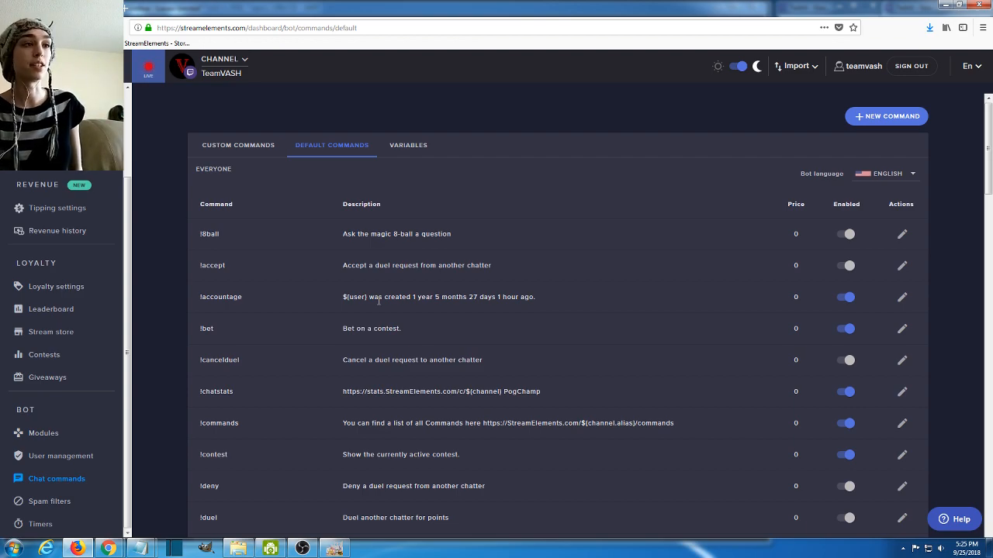
left_click_drag(318, 300, 102, 282)
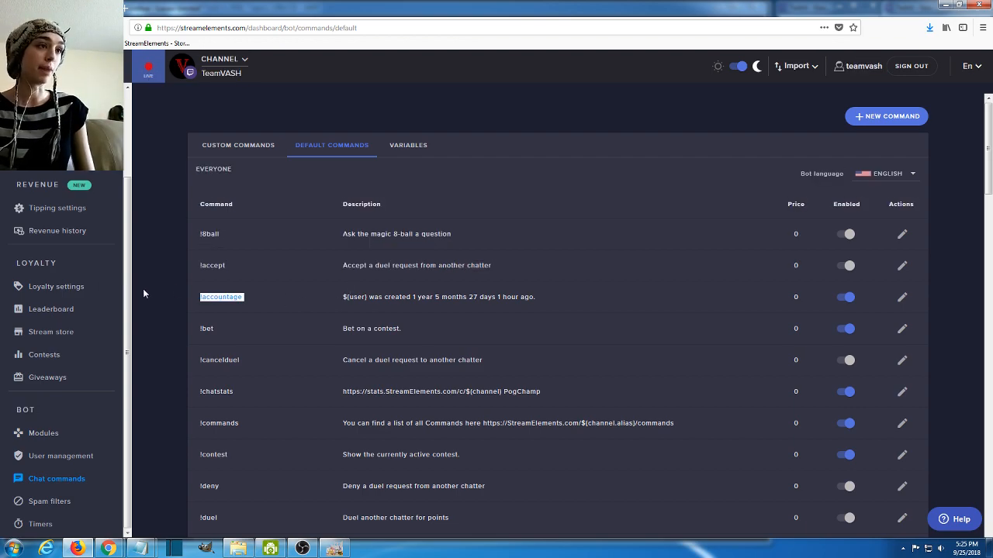
left_click(349, 308)
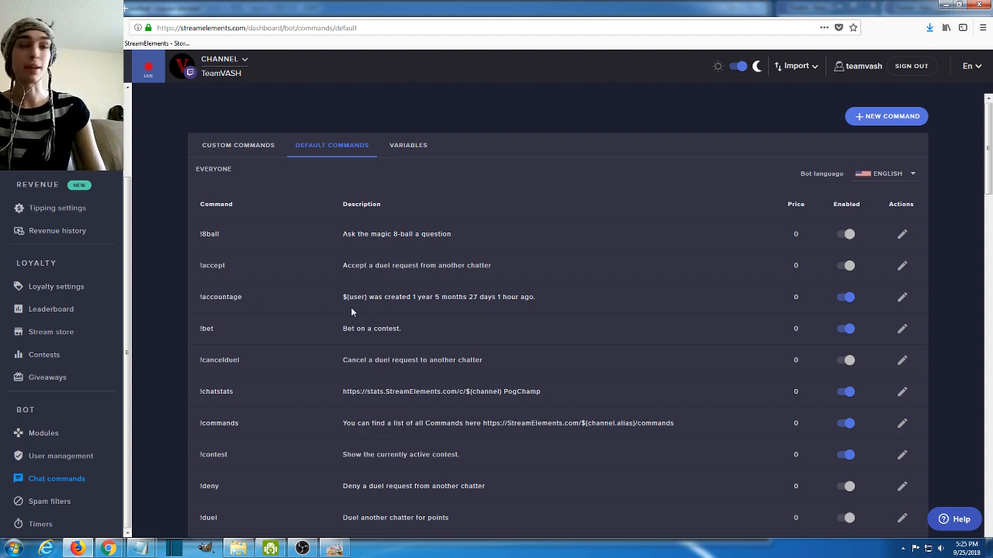
- Review the !bet, !cancelduel and !chatstats entries in the default commands list
scroll(333, 311, "down", 1)
left_click_drag(413, 280, 326, 287)
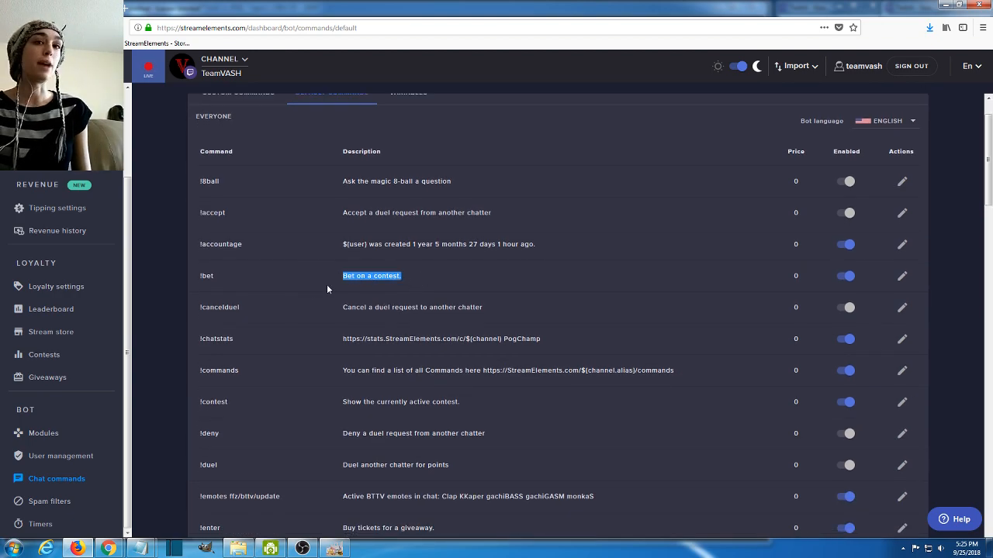
left_click(219, 275)
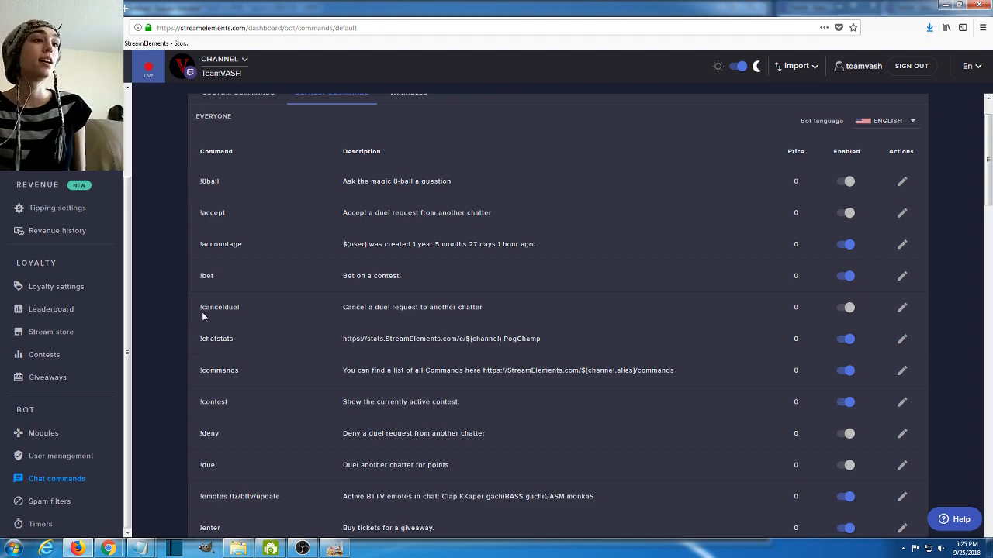
left_click_drag(199, 308, 242, 309)
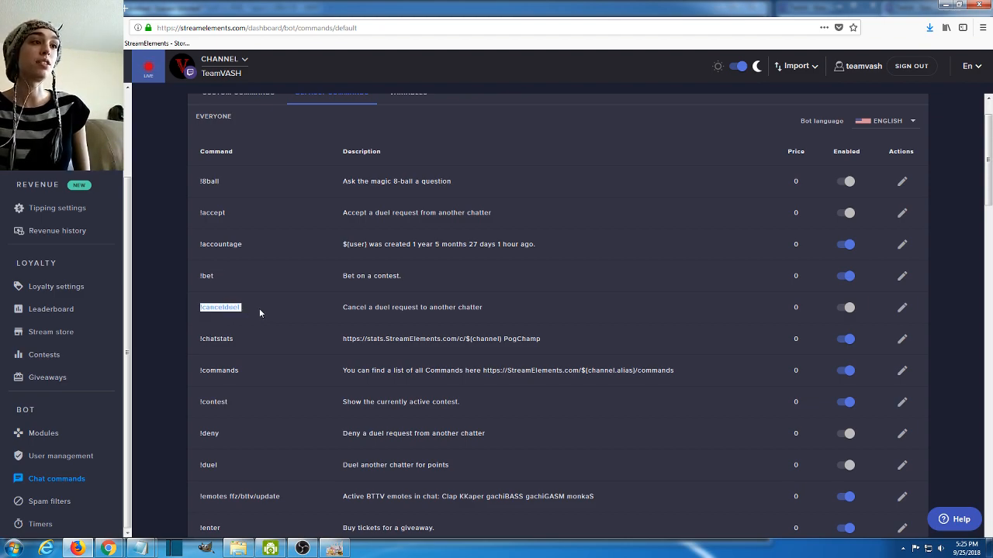
left_click(259, 310)
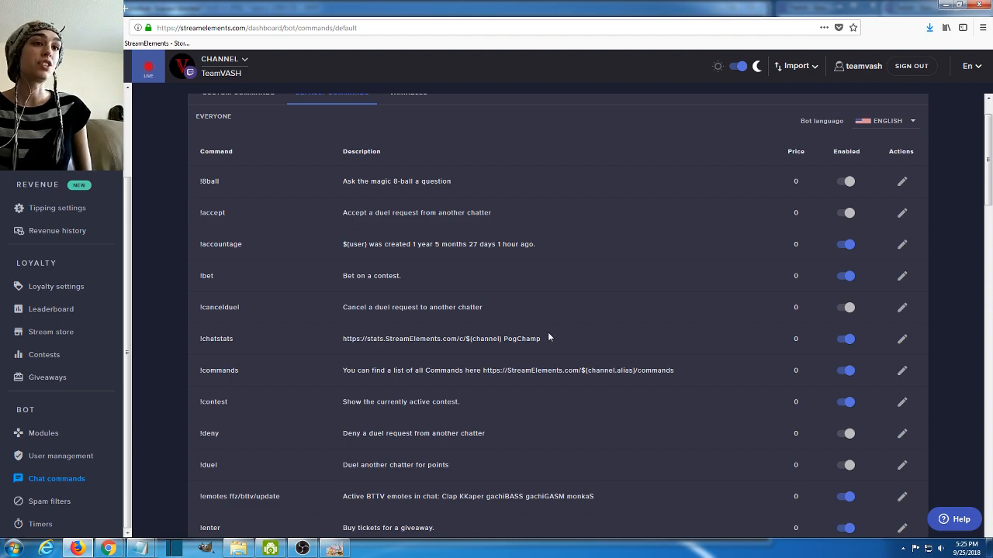
left_click_drag(552, 340, 431, 340)
left_click(471, 342)
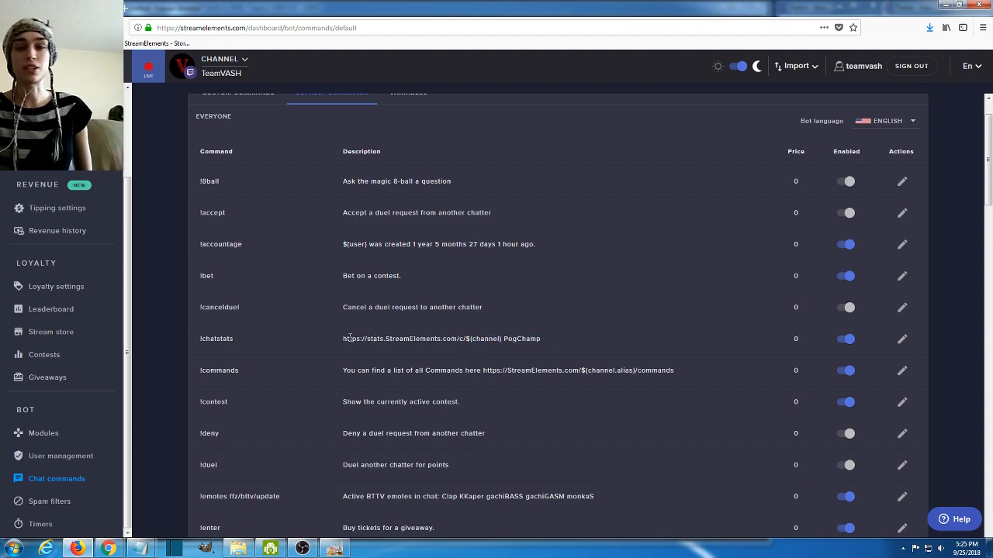
- Review the !commands, !contest and !deny entries in the default commands list
scroll(333, 342, "down", 1)
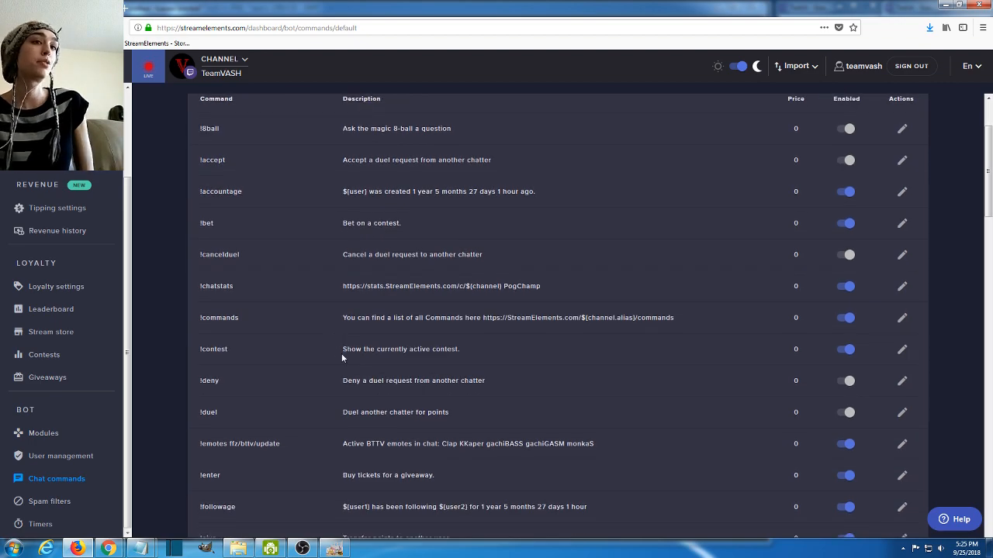
left_click_drag(199, 318, 246, 317)
left_click(248, 318)
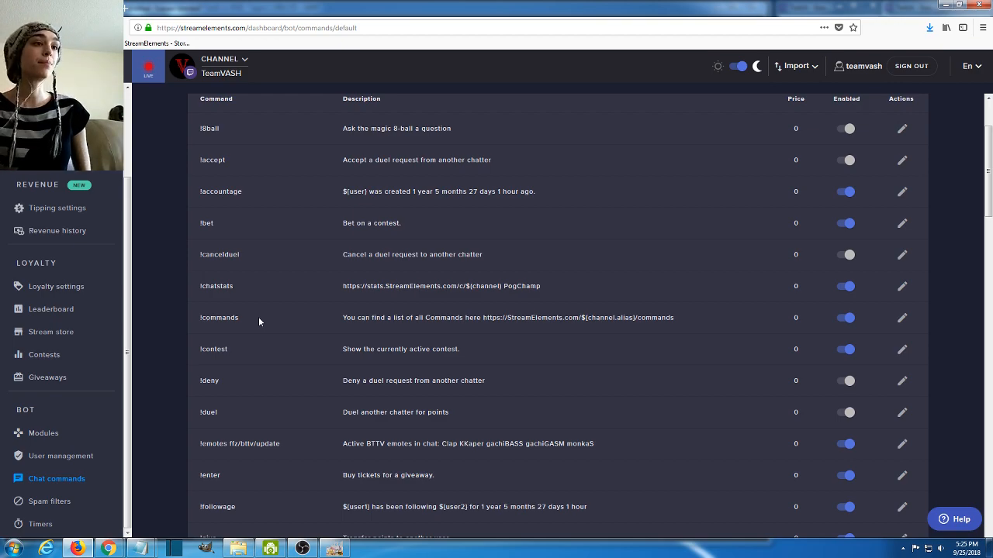
left_click_drag(198, 347, 237, 353)
left_click(240, 352)
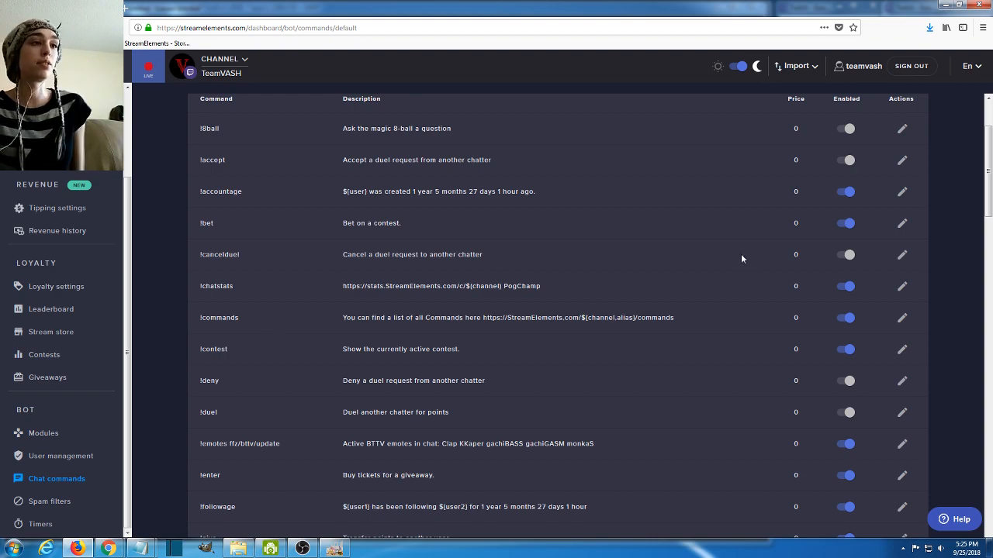
scroll(740, 258, "down", 1)
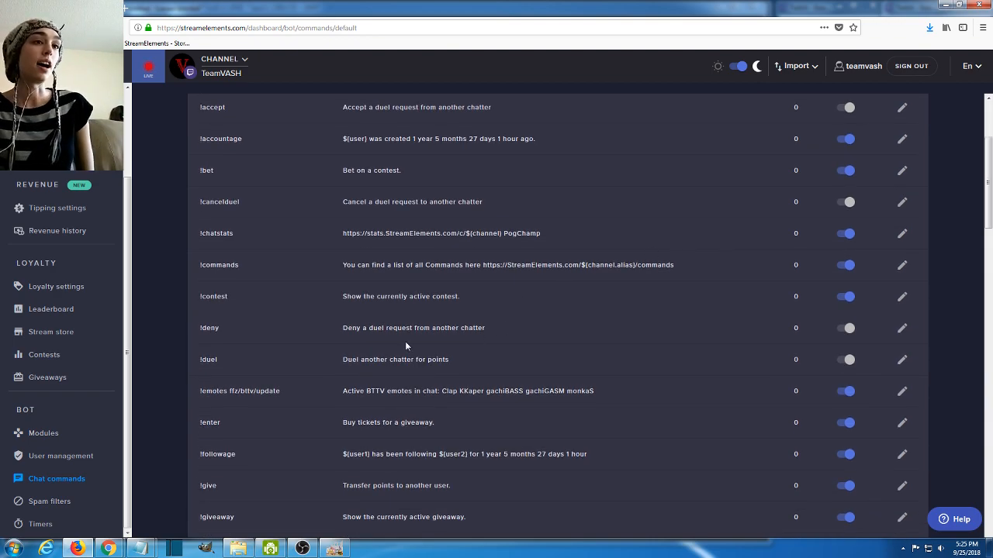
left_click_drag(487, 332, 225, 345)
left_click(224, 335)
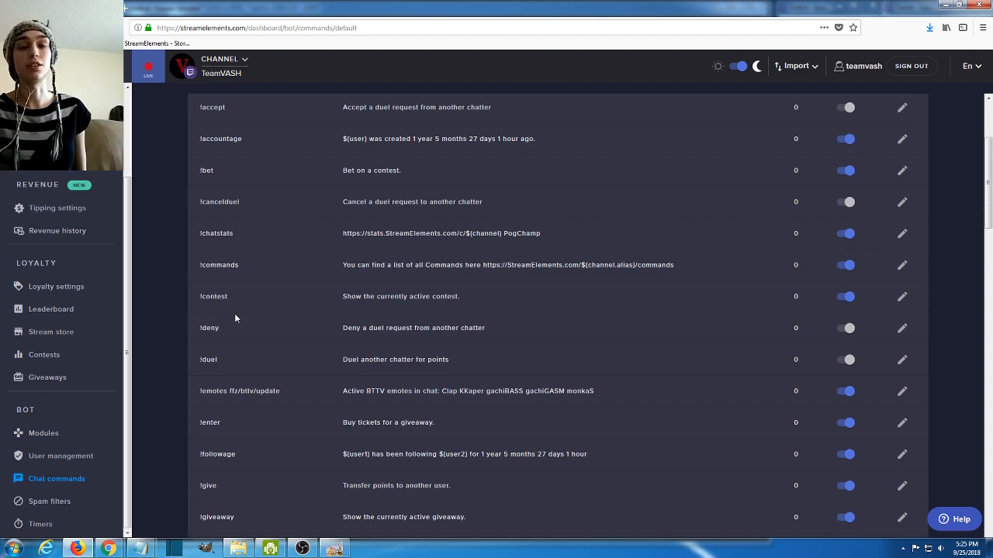
- Review the !duel, !emotes, !enter and !followage entries in the default commands list
scroll(234, 313, "down", 1)
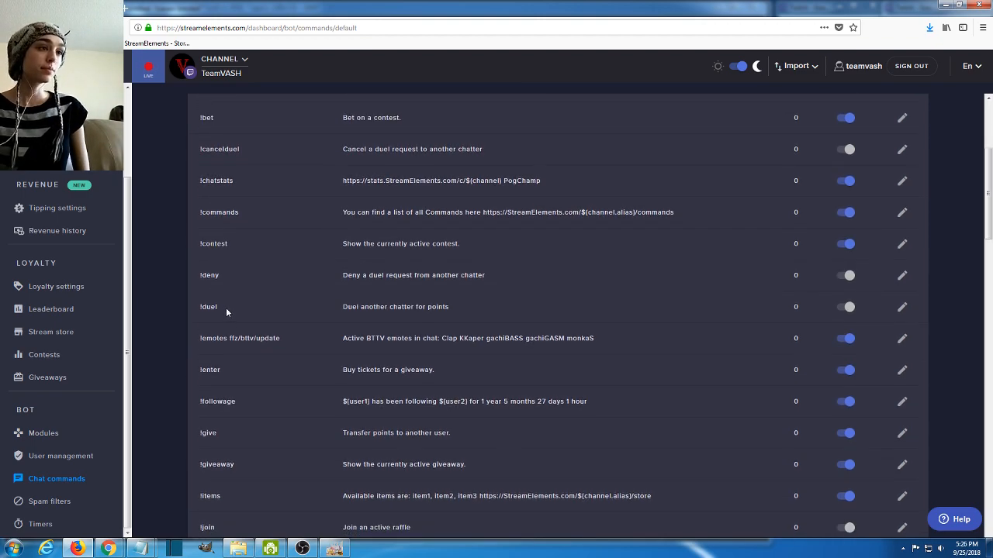
left_click_drag(200, 310, 223, 313)
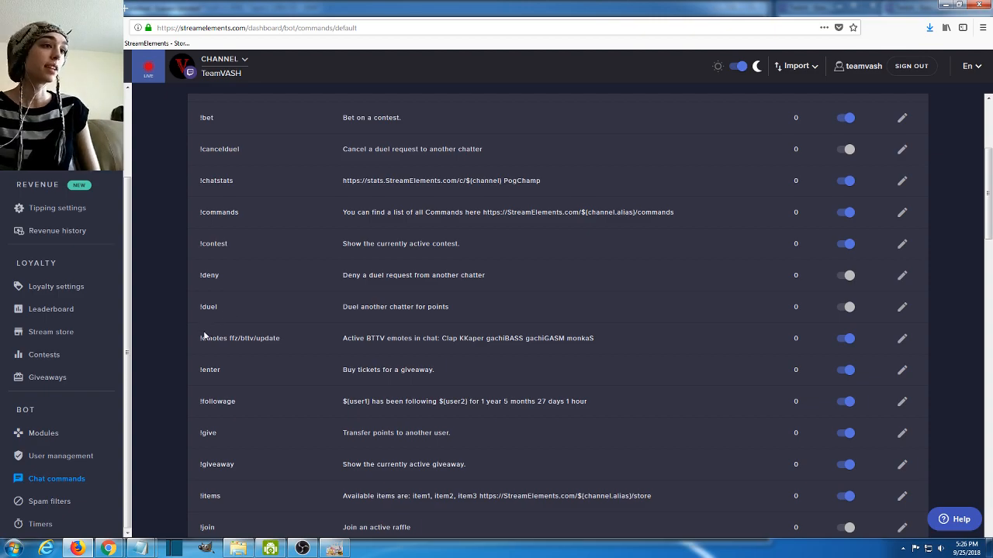
left_click_drag(197, 339, 254, 338)
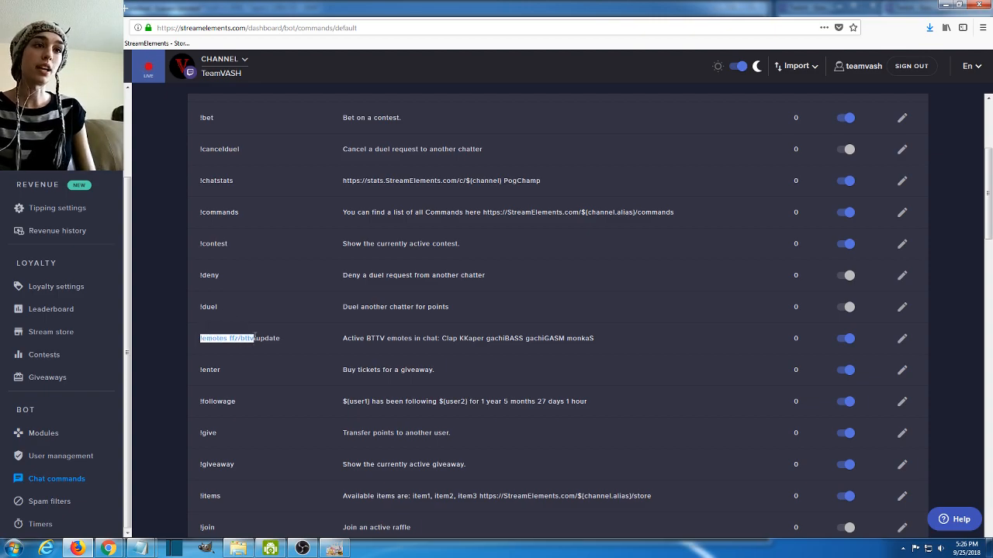
left_click(256, 339)
scroll(296, 340, "down", 1)
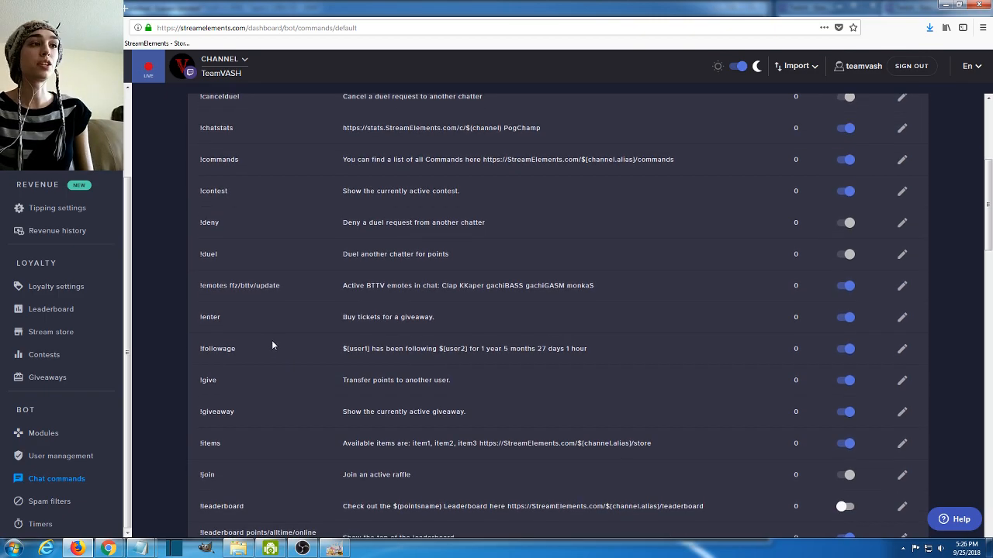
mouse_move(463, 318)
left_mouse_down()
mouse_move(189, 308)
mouse_move(332, 298)
mouse_move(472, 306)
left_mouse_up()
left_click(246, 310)
scroll(245, 306, "down", 1)
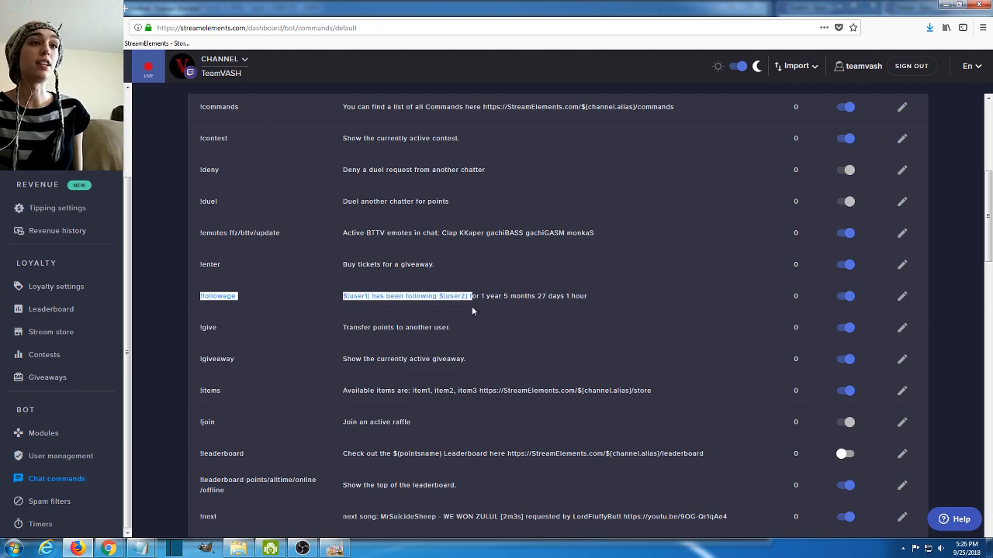
left_click(526, 310)
- Review the !give, !giveaway, !items and !join entries in the default commands list
scroll(458, 294, "down", 1)
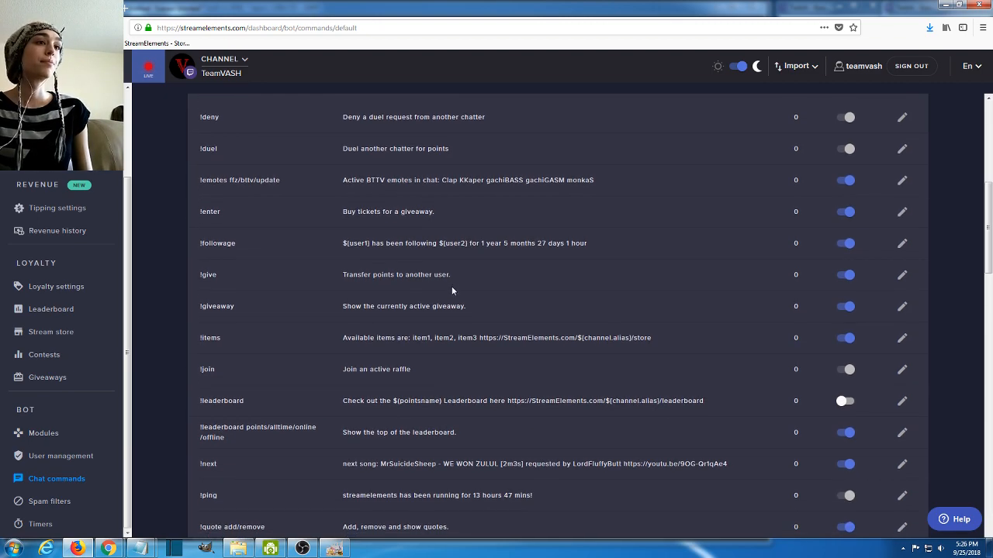
left_click_drag(449, 275, 471, 306)
scroll(657, 277, "down", 1)
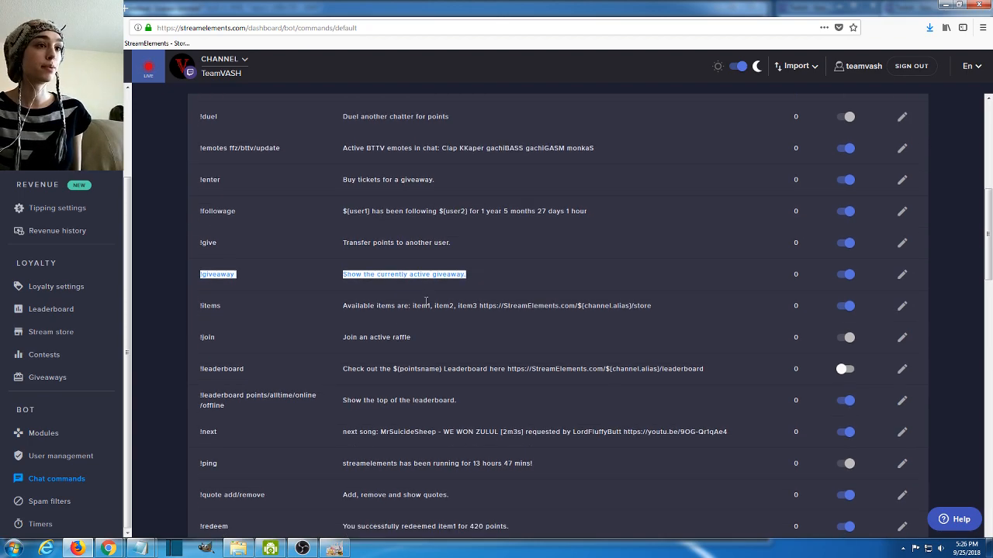
left_click(611, 298)
left_click_drag(612, 299, 198, 286)
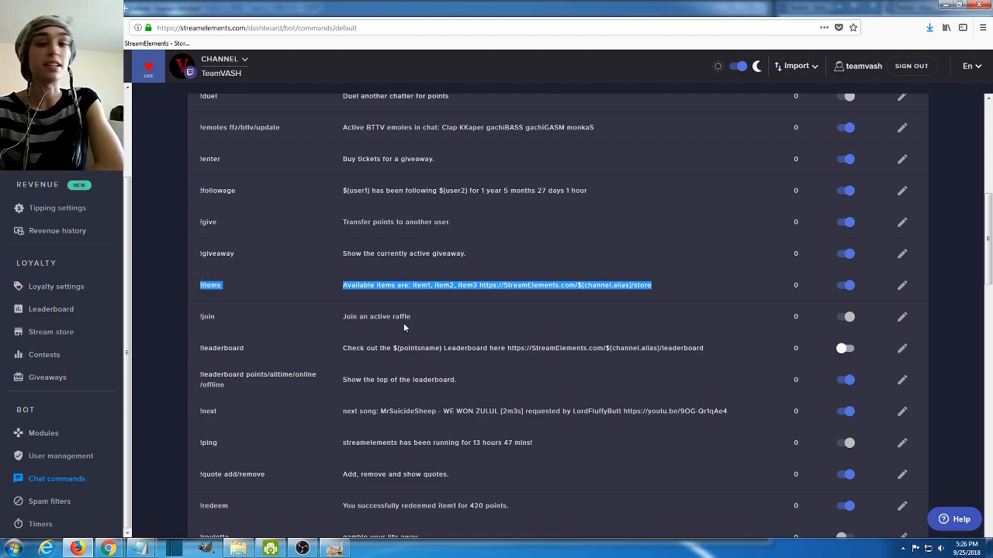
left_click_drag(419, 326, 205, 317)
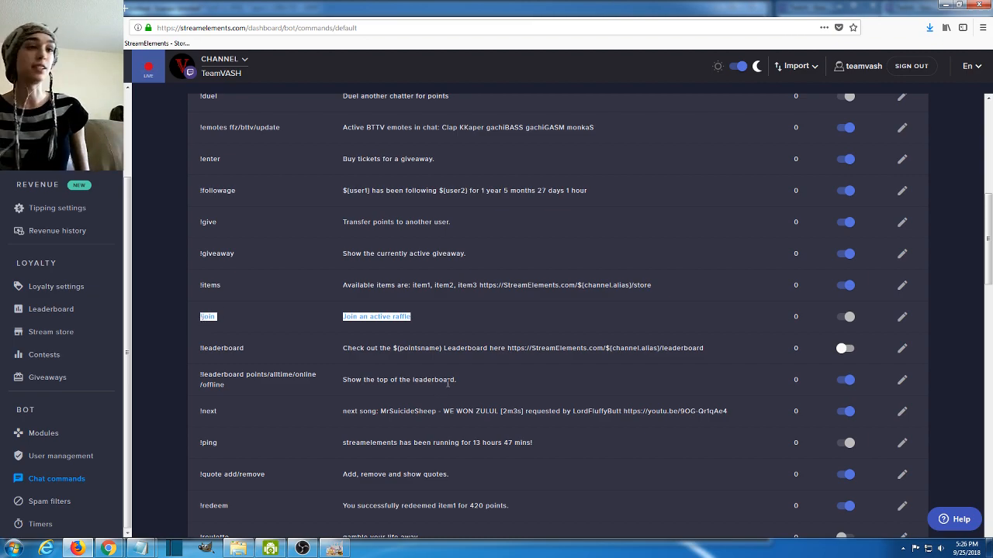
- Review both !leaderboard entries and the !next command in the default commands list
left_click_drag(198, 350, 581, 351)
left_click(590, 359)
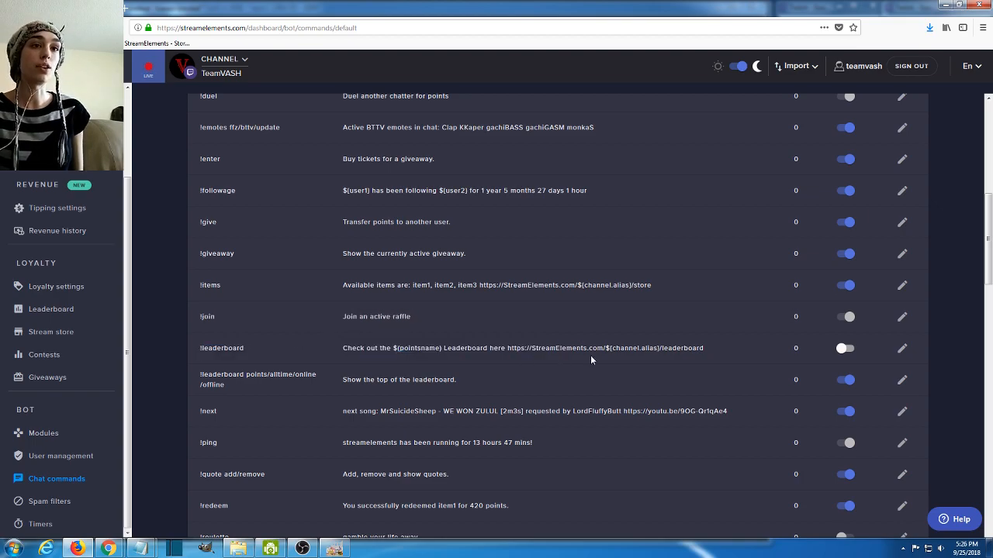
scroll(591, 355, "down", 1)
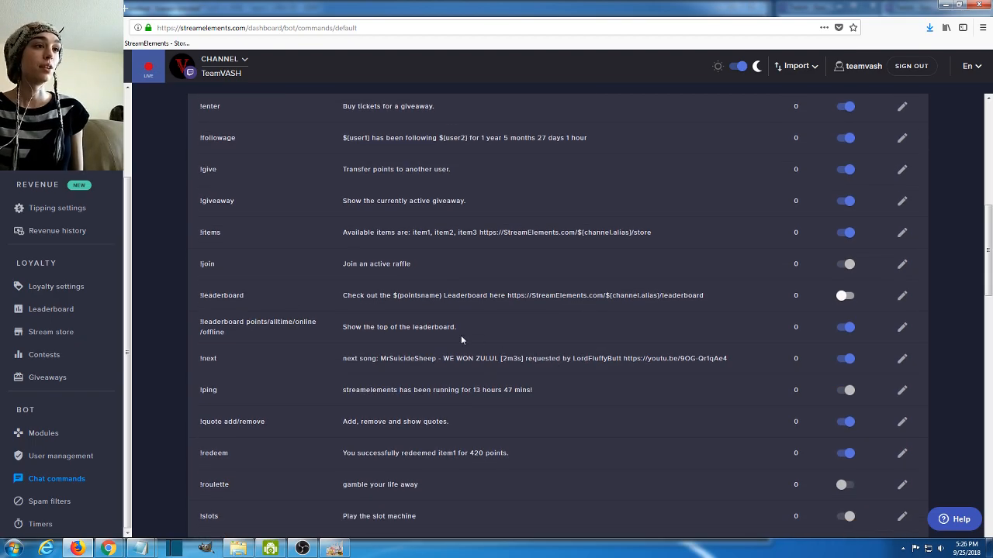
left_click_drag(459, 330, 198, 330)
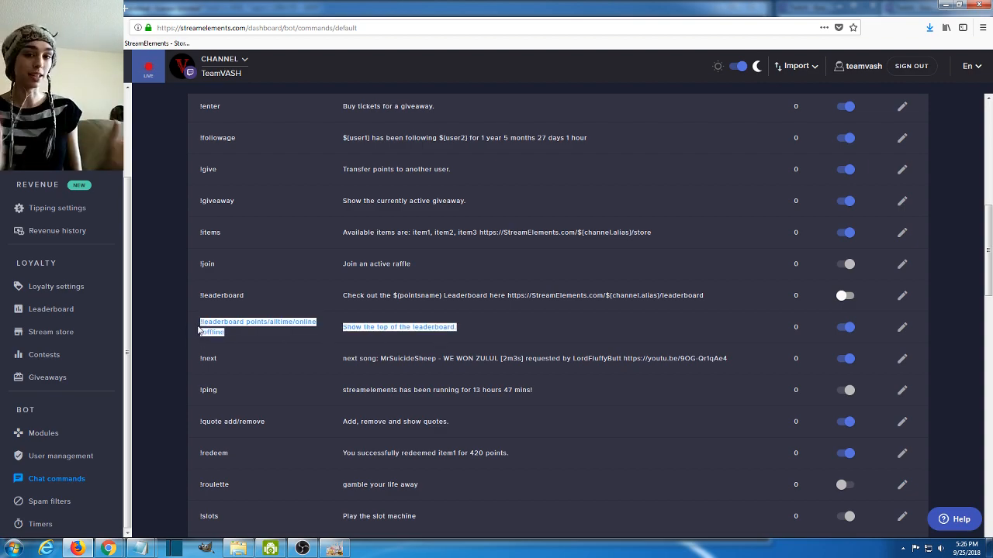
left_click(548, 372)
scroll(548, 373, "down", 1)
left_click_drag(230, 312, 734, 319)
left_click(729, 334)
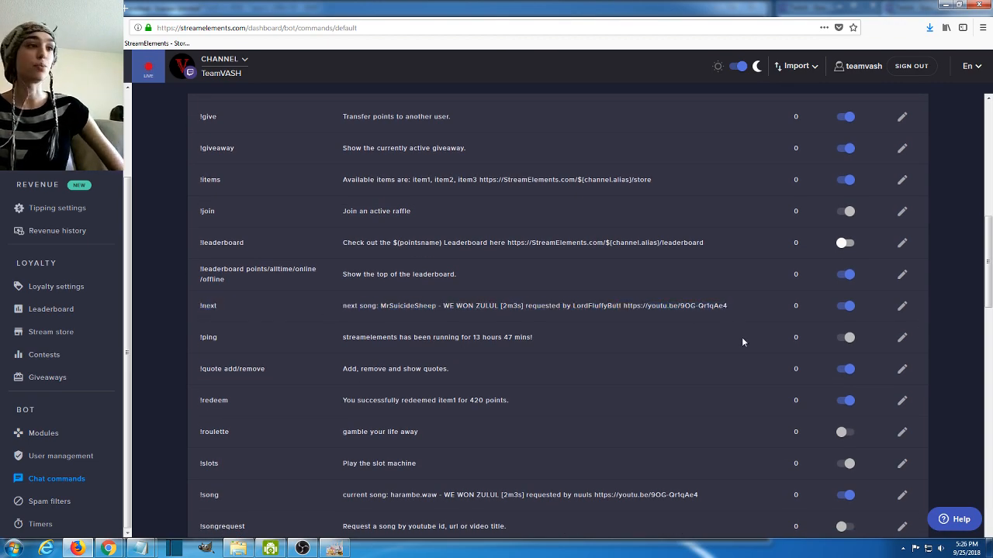
- Review the !ping, !quote add/remove and !redeem entries in the default commands list
triple_click(483, 336)
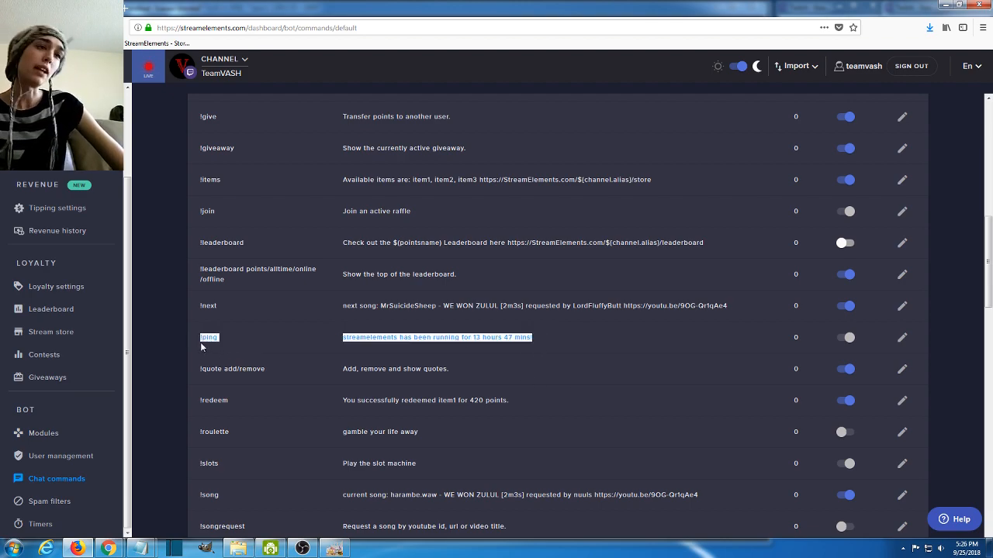
scroll(405, 333, "down", 1)
scroll(405, 337, "down", 1)
triple_click(476, 323)
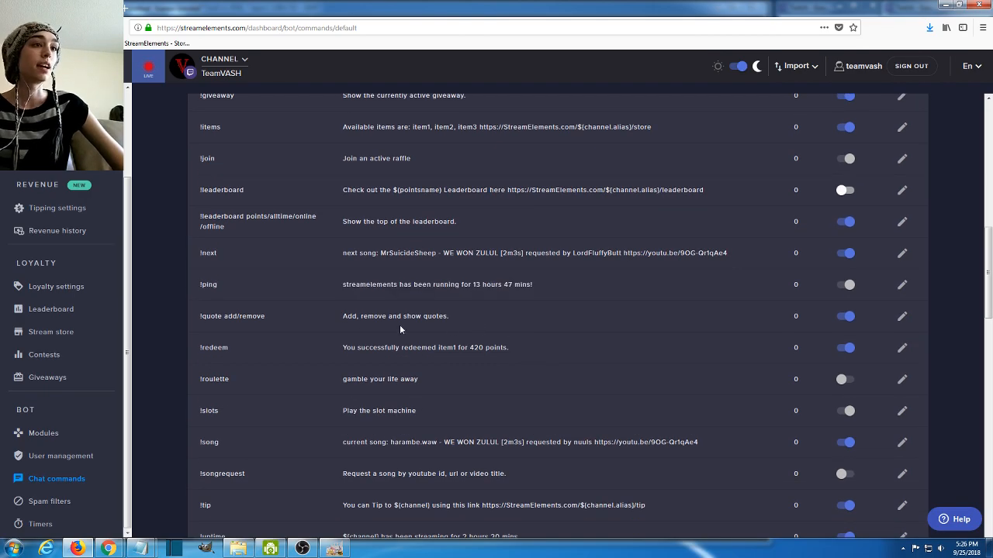
left_click_drag(511, 346, 201, 349)
left_click(259, 346)
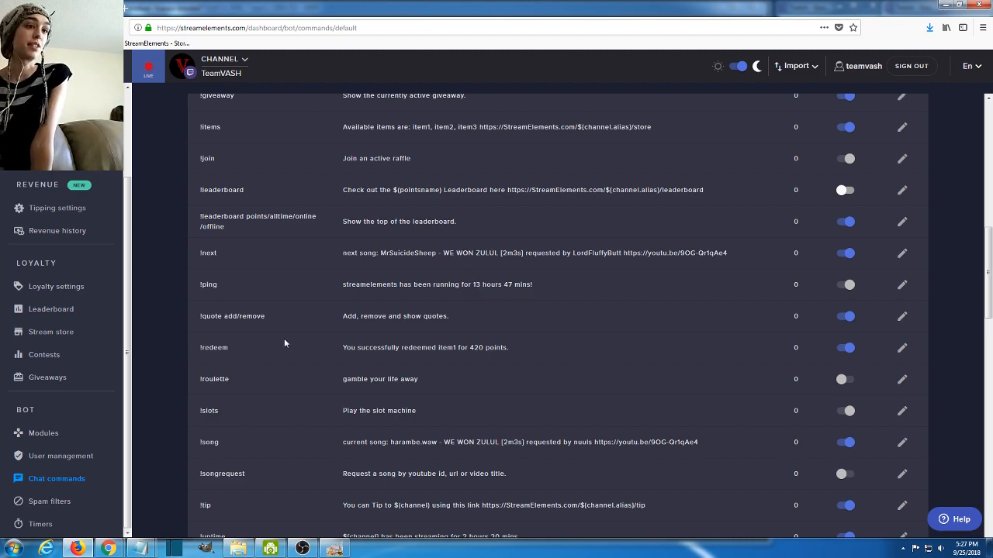
- Review the !roulette, !slots, !song and !songrequest entries in the default commands list
scroll(283, 343, "down", 3)
left_click_drag(431, 274, 198, 289)
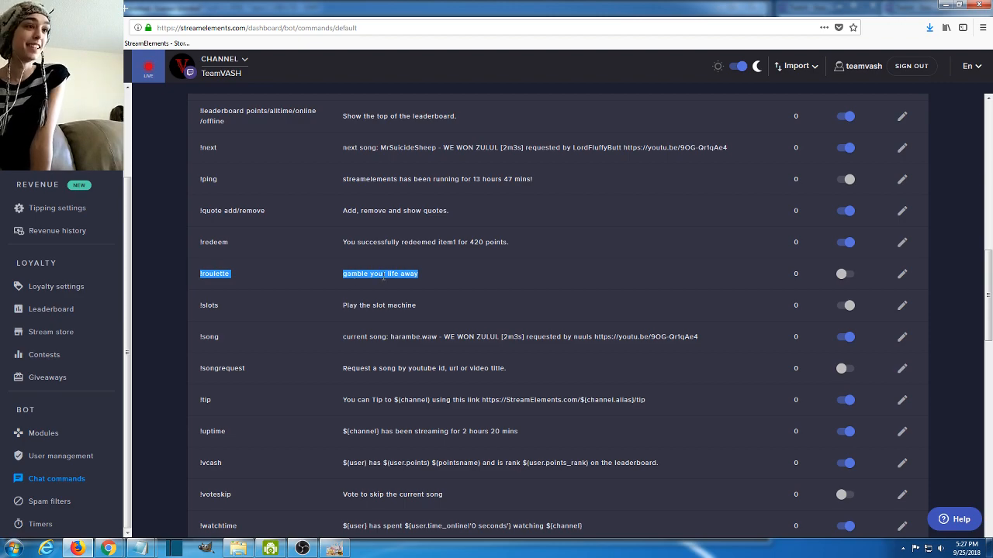
left_click_drag(420, 313, 232, 323)
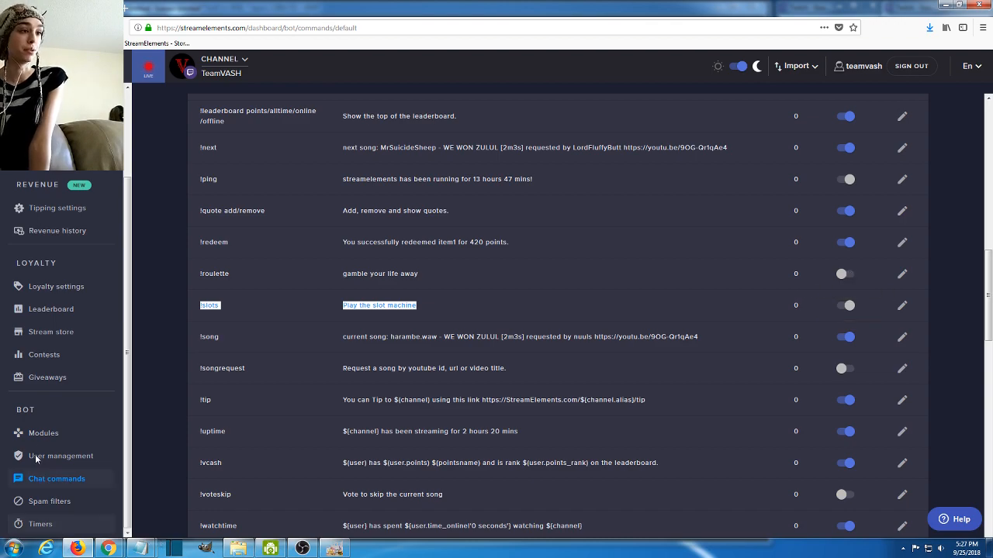
scroll(498, 411, "down", 1)
scroll(498, 410, "down", 1)
left_click_drag(702, 284, 199, 291)
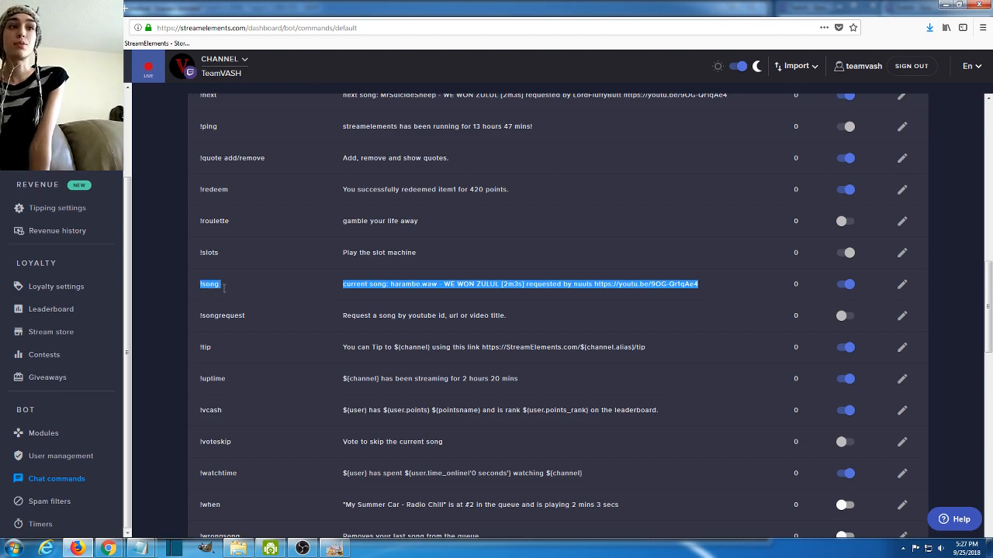
left_click_drag(512, 314, 203, 328)
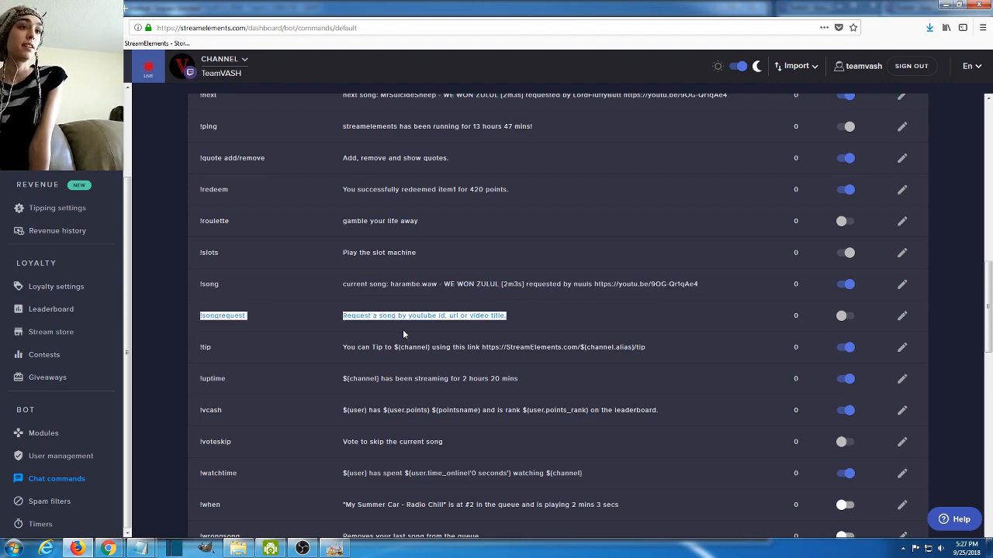
- Review the !tip command, including its ${channel.alias} variable, and the !uptime command in the default commands list
scroll(403, 331, "down", 4)
left_click_drag(646, 189, 181, 194)
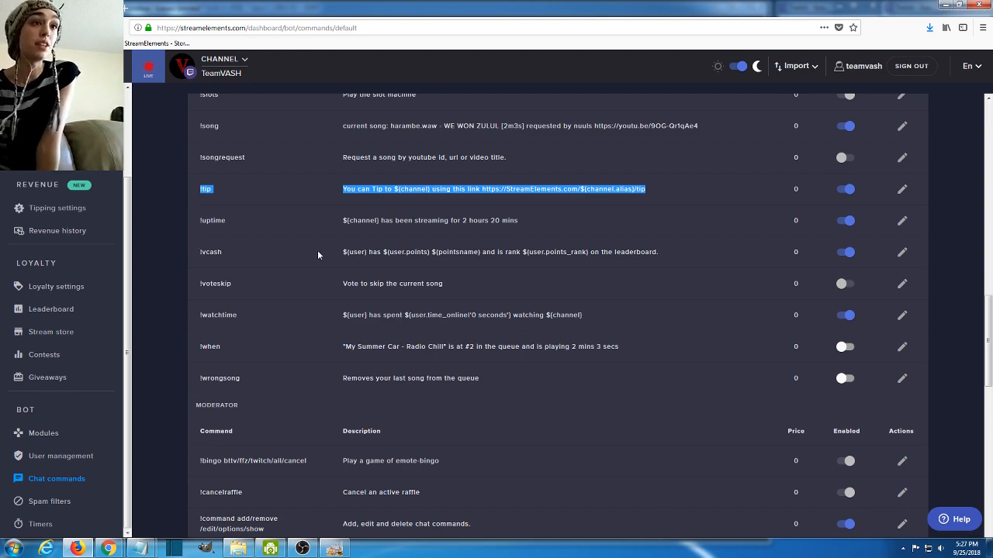
left_click(504, 186)
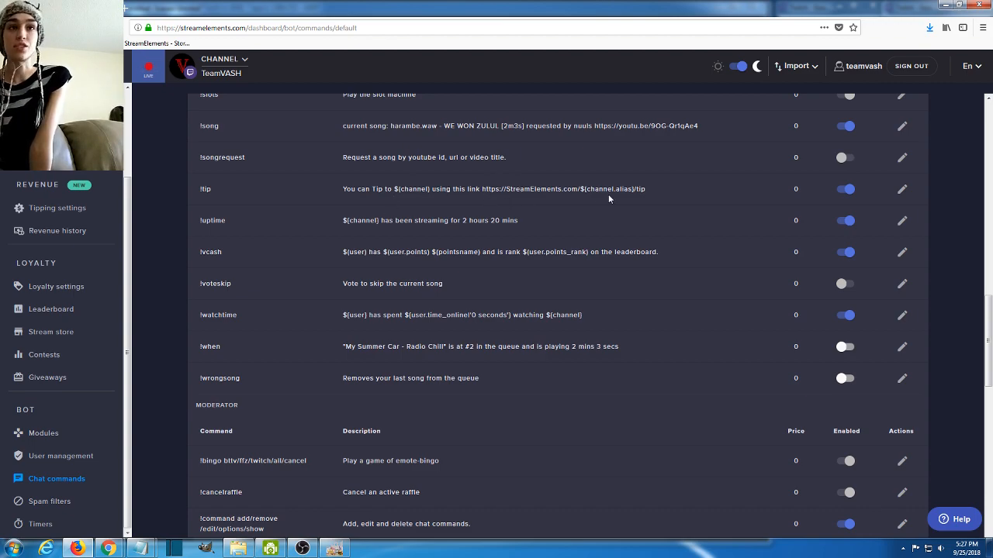
left_click_drag(637, 189, 586, 189)
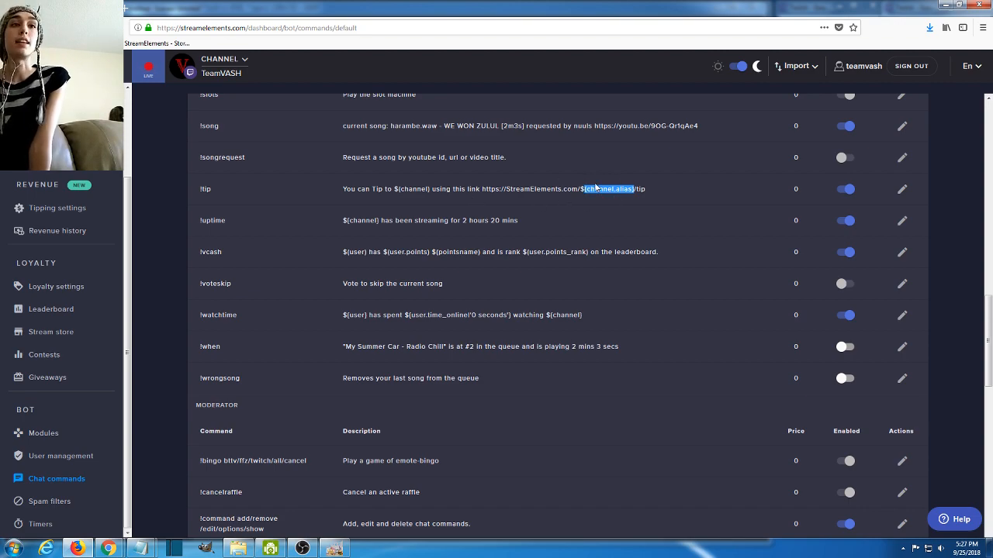
left_click_drag(561, 220, 314, 226)
left_click(314, 223)
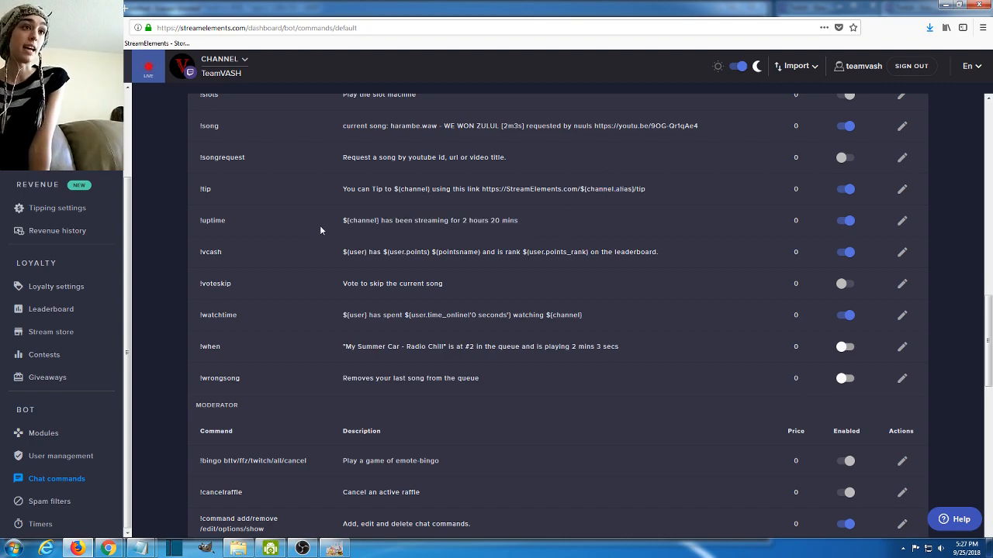
- Review the !vcash, !voteskip, !watchtime and !when entries in the default commands list
scroll(587, 240, "down", 1)
left_click_drag(198, 202, 426, 198)
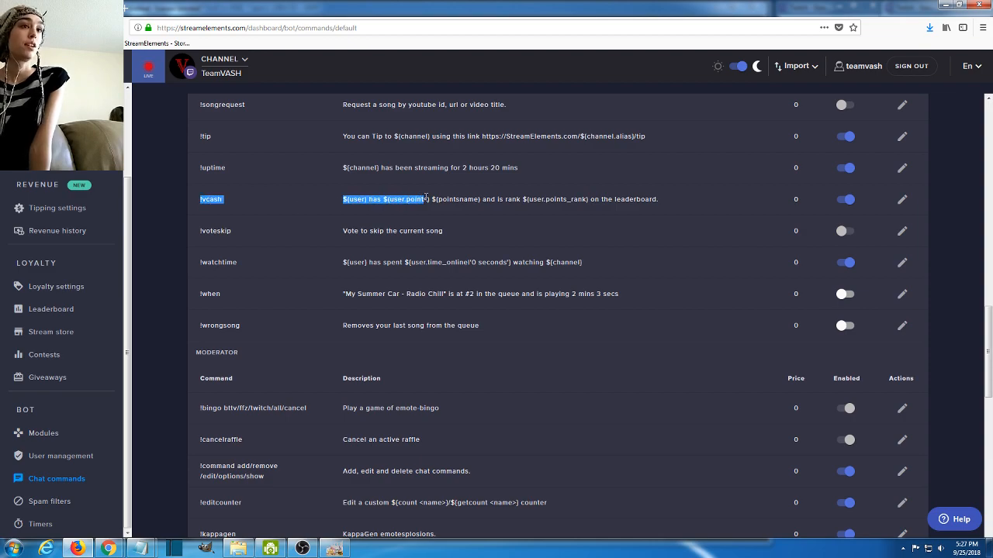
left_click(436, 216)
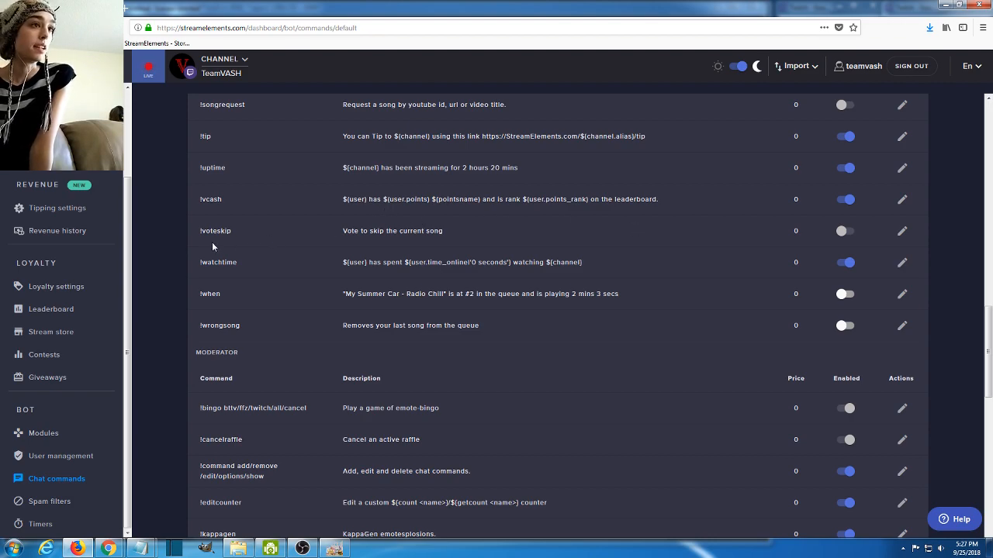
left_click_drag(196, 236, 505, 239)
left_click(505, 240)
left_click_drag(209, 262, 606, 265)
left_click(606, 260)
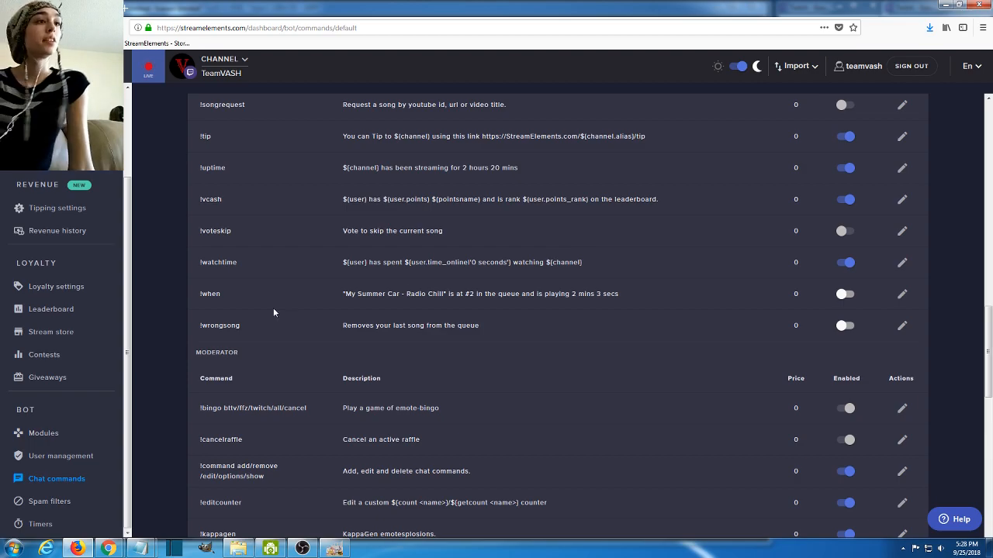
left_click_drag(614, 301, 222, 300)
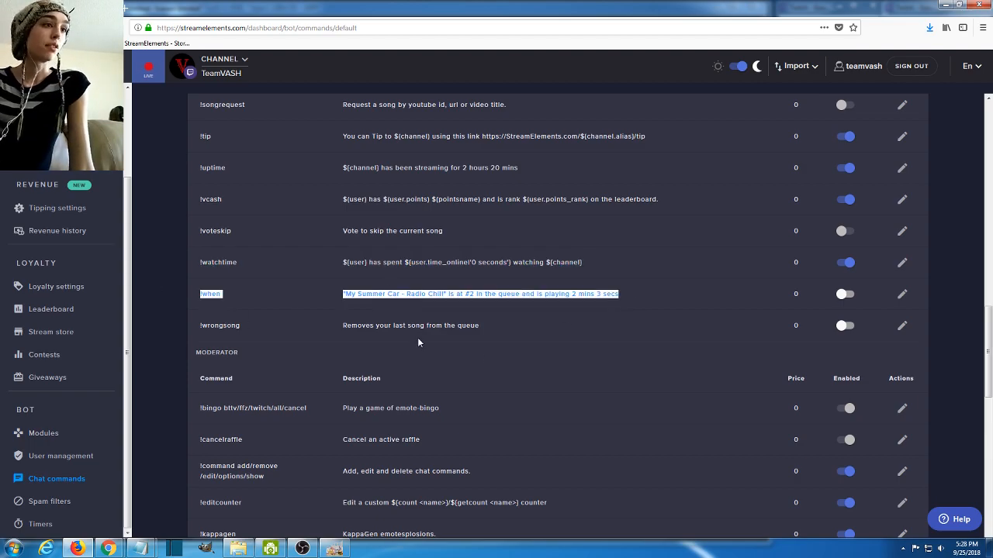
- Review the !bingo and !cancelraffle entries in the Moderator section of the default commands
scroll(476, 340, "down", 3)
scroll(473, 343, "down", 1)
left_click_drag(449, 259, 192, 256)
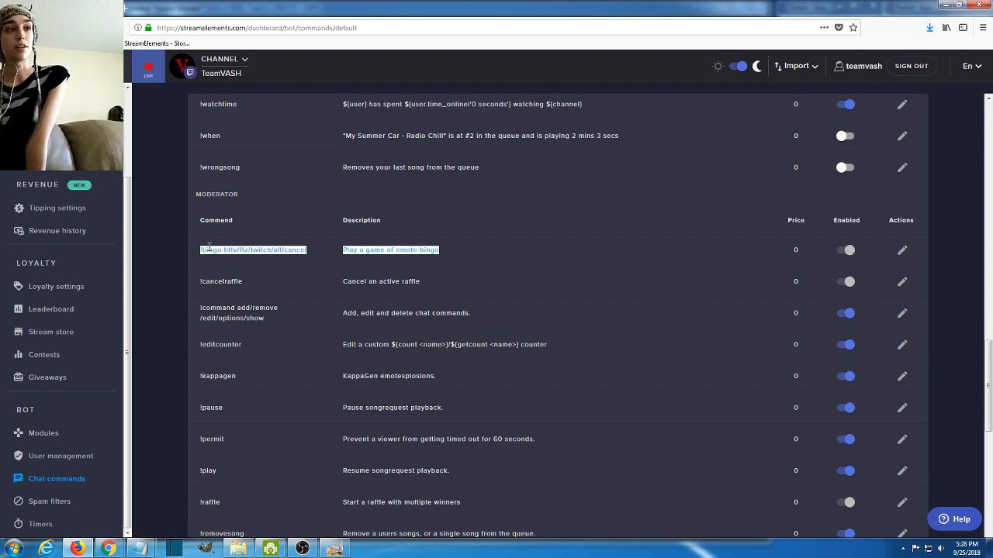
left_click_drag(433, 288, 191, 282)
- Review the !raffle and !sraffle entries in the Moderator section of the default commands
scroll(321, 318, "down", 1)
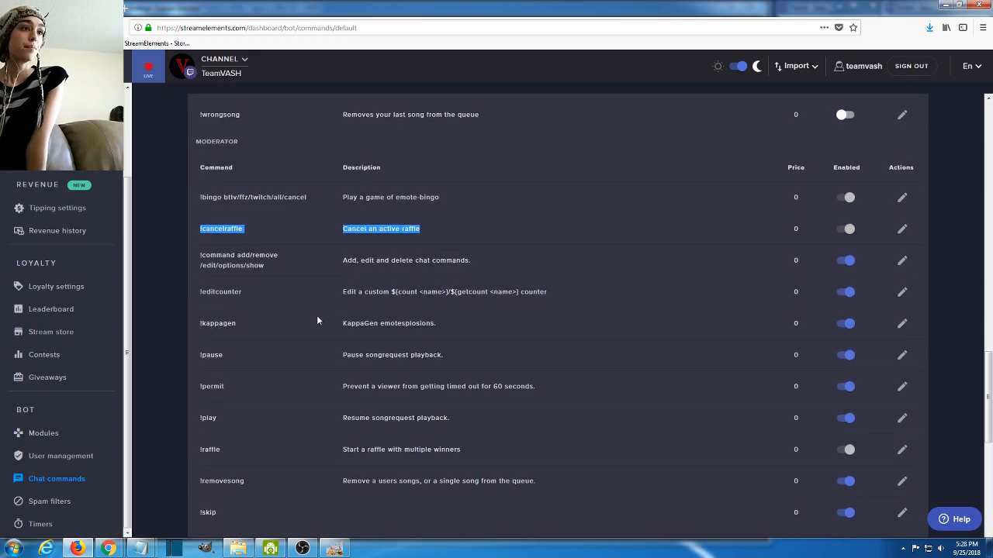
scroll(317, 319, "down", 1)
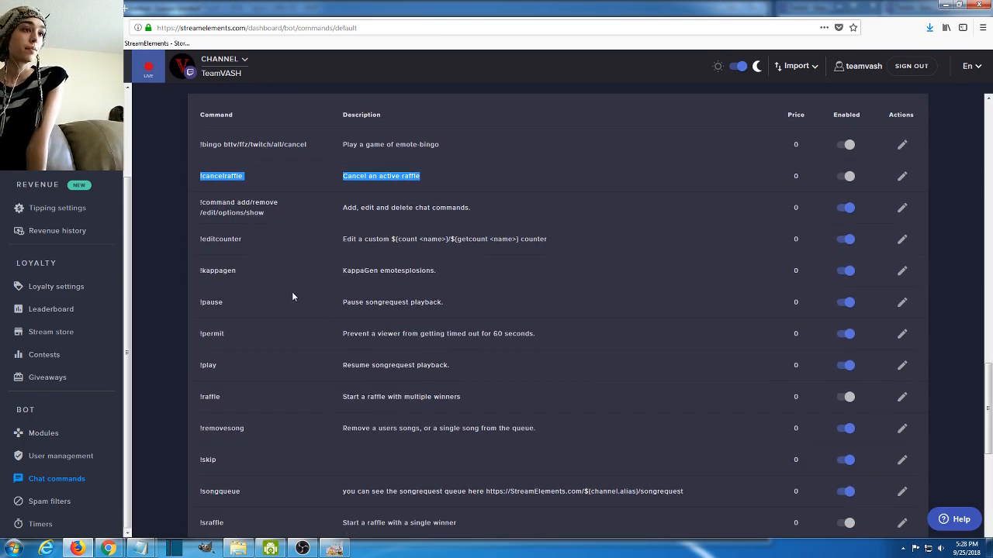
scroll(292, 296, "down", 1)
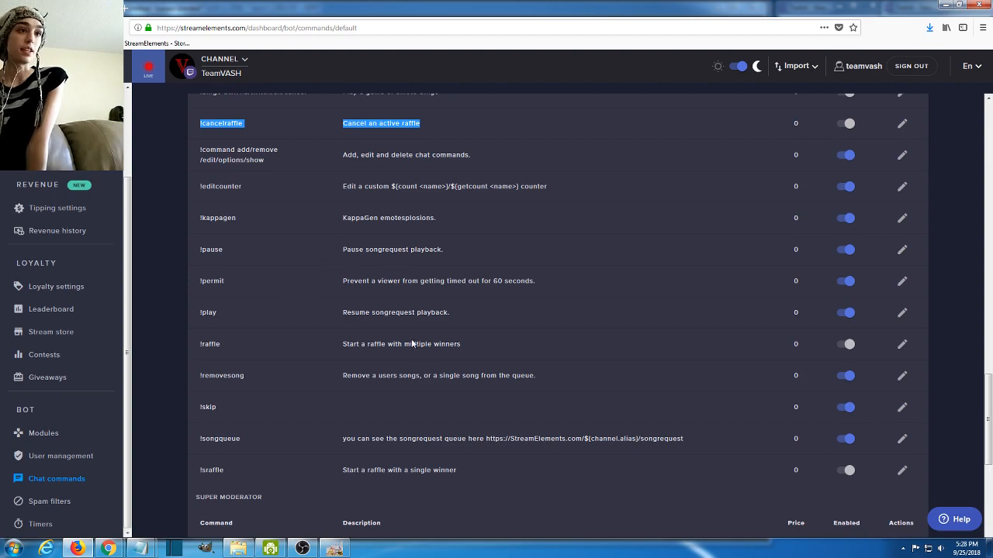
scroll(413, 343, "down", 1)
left_click_drag(463, 293, 200, 302)
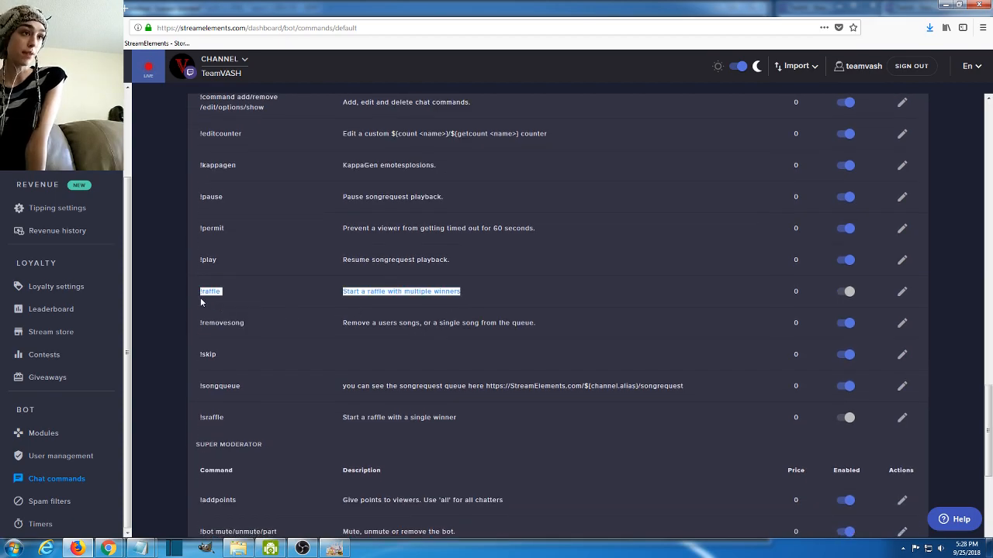
scroll(429, 404, "down", 1)
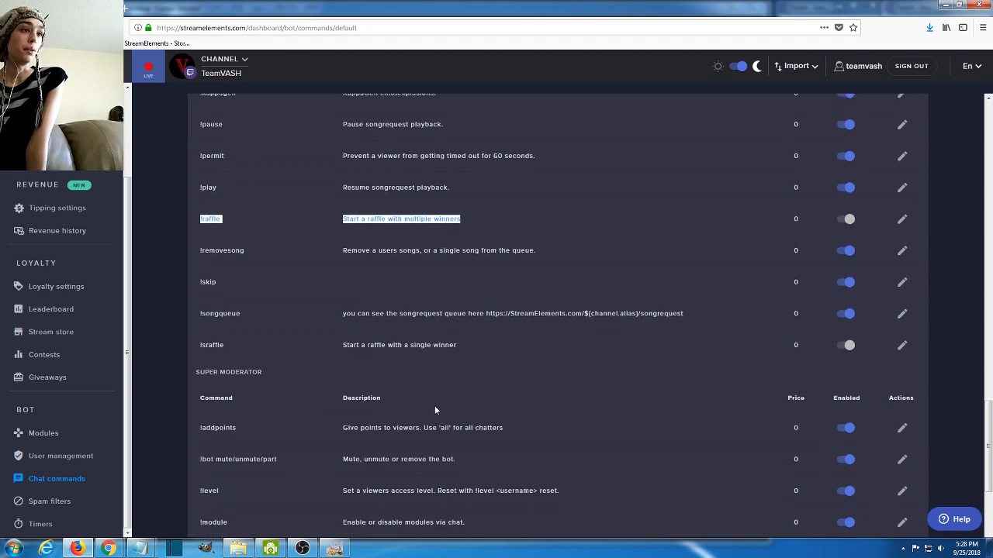
scroll(430, 396, "down", 1)
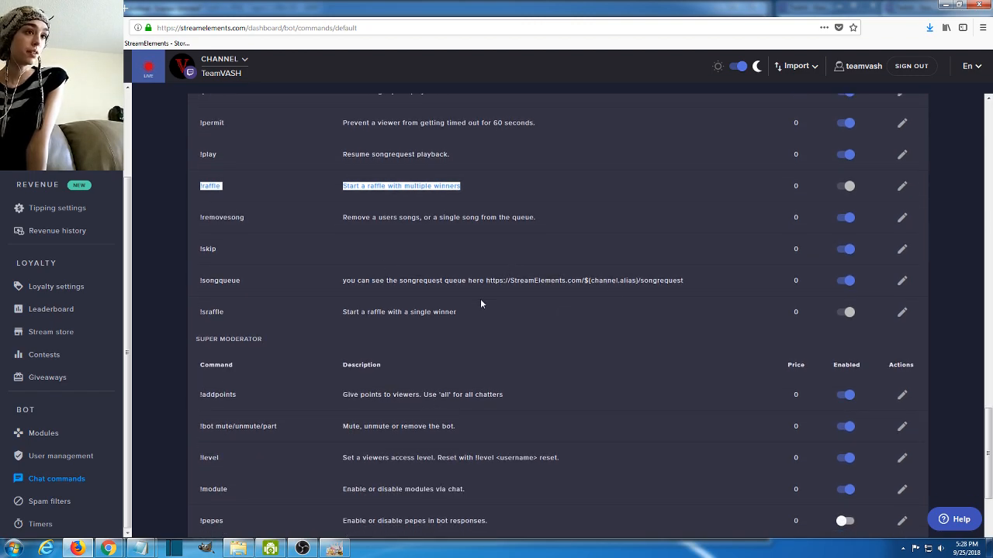
left_click_drag(479, 308, 198, 312)
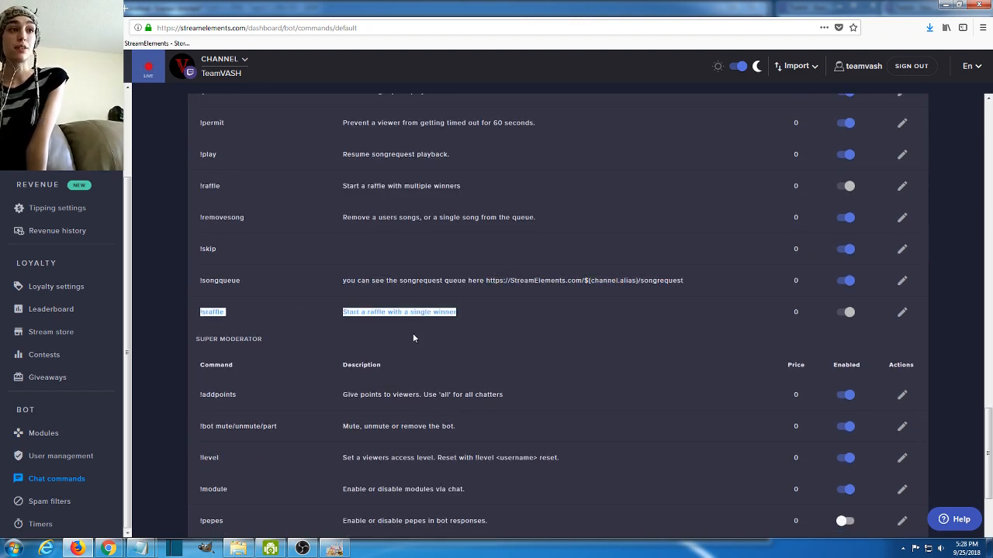
- Review the Super Moderator commands, including !addpoints, !bot mute/unmute/part and the entries from !module to !settitle
scroll(465, 272, "down", 3)
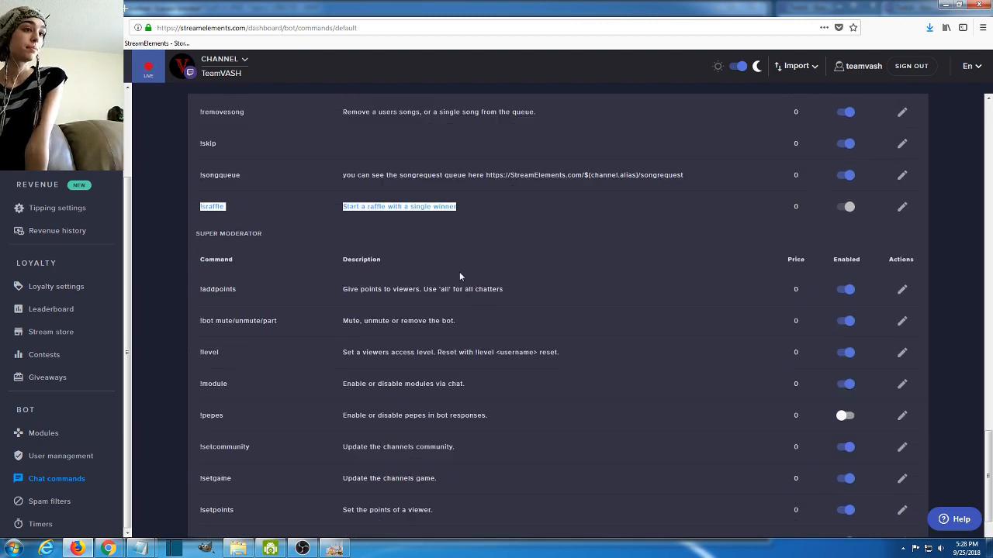
left_click_drag(515, 298, 153, 298)
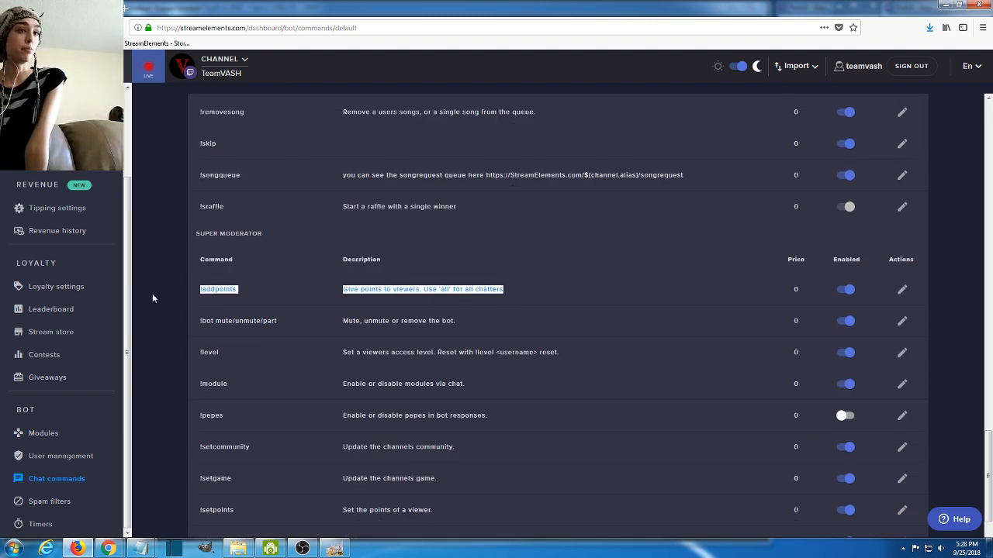
scroll(405, 373, "down", 1)
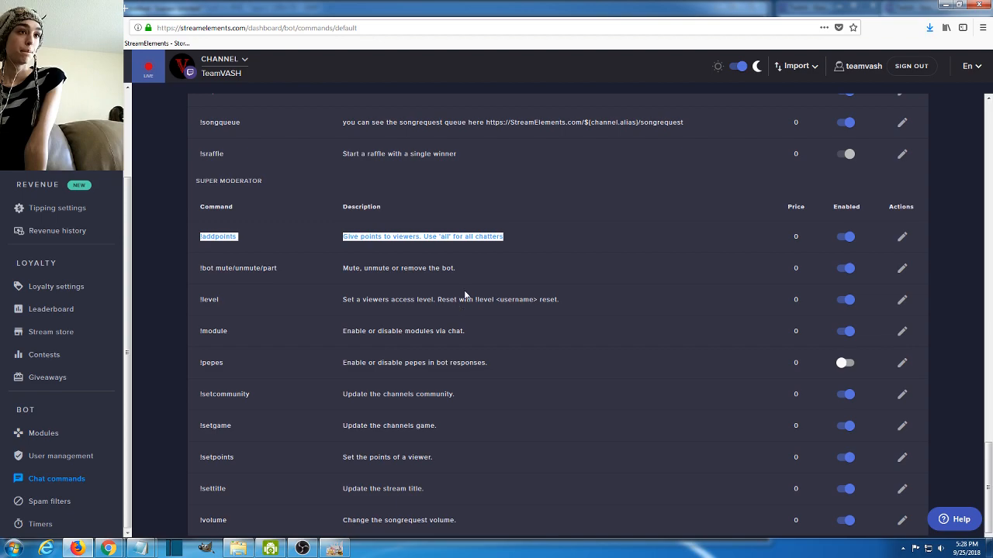
left_click_drag(473, 273, 200, 269)
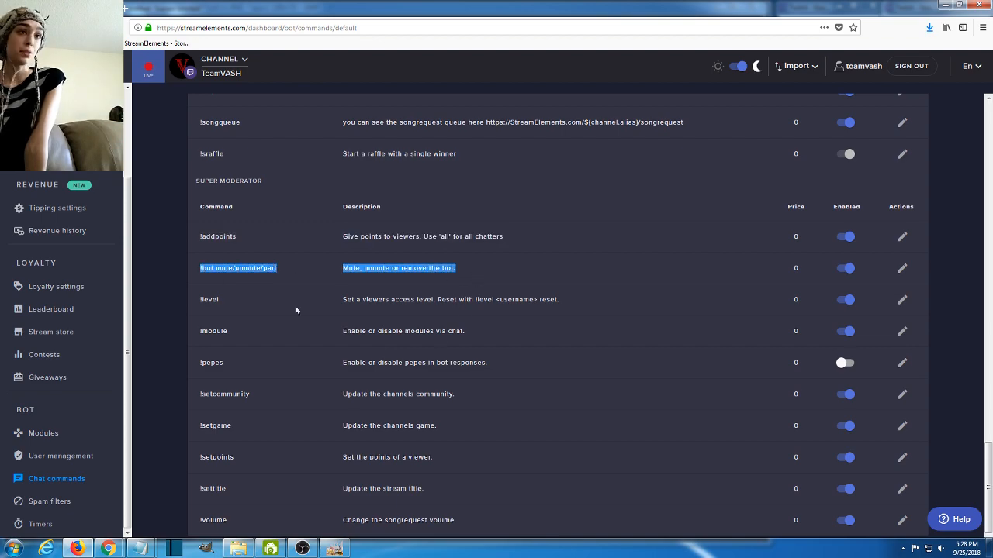
scroll(484, 344, "down", 1)
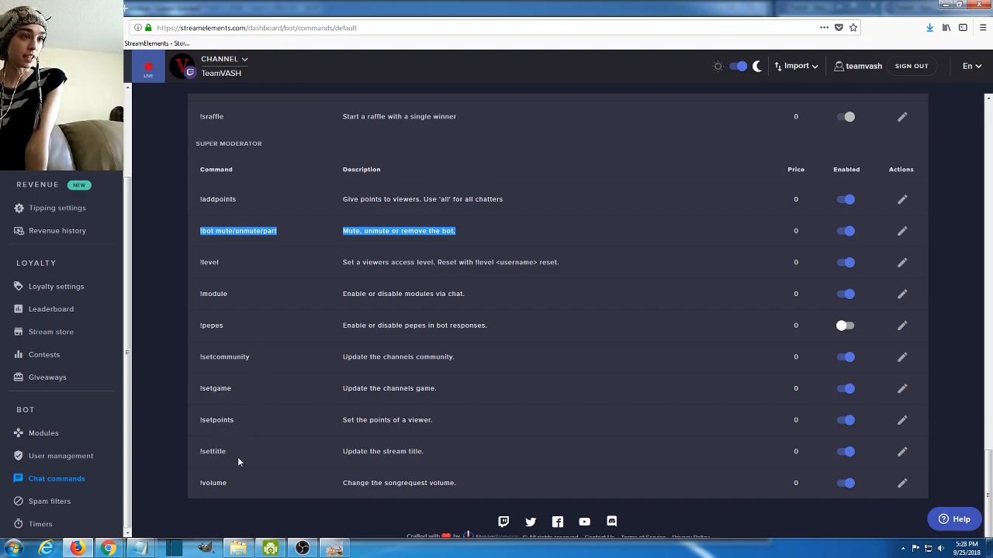
left_click_drag(481, 432, 171, 307)
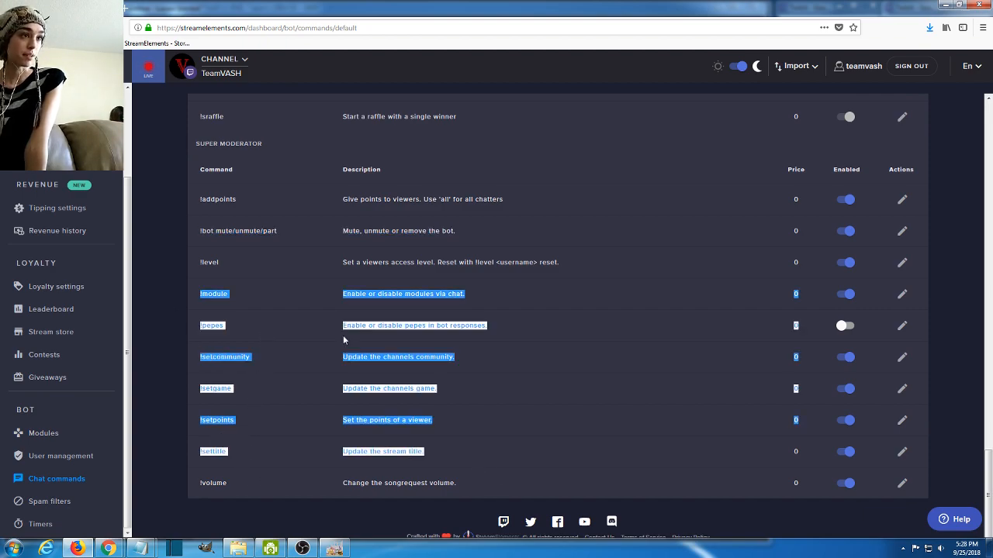
left_click(572, 365)
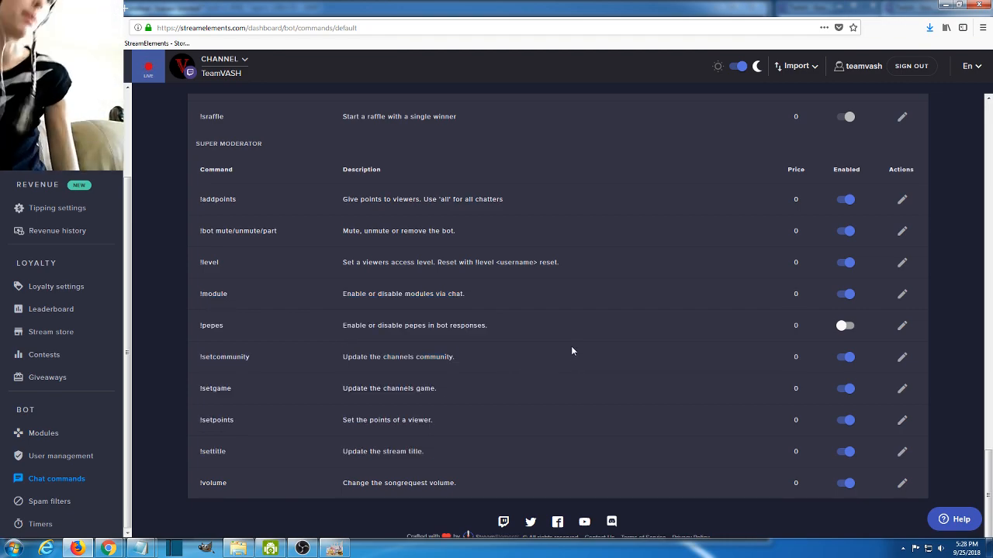
- Open the custom commands list and go to its last entries
scroll(568, 342, "up", 10)
scroll(496, 325, "up", 5)
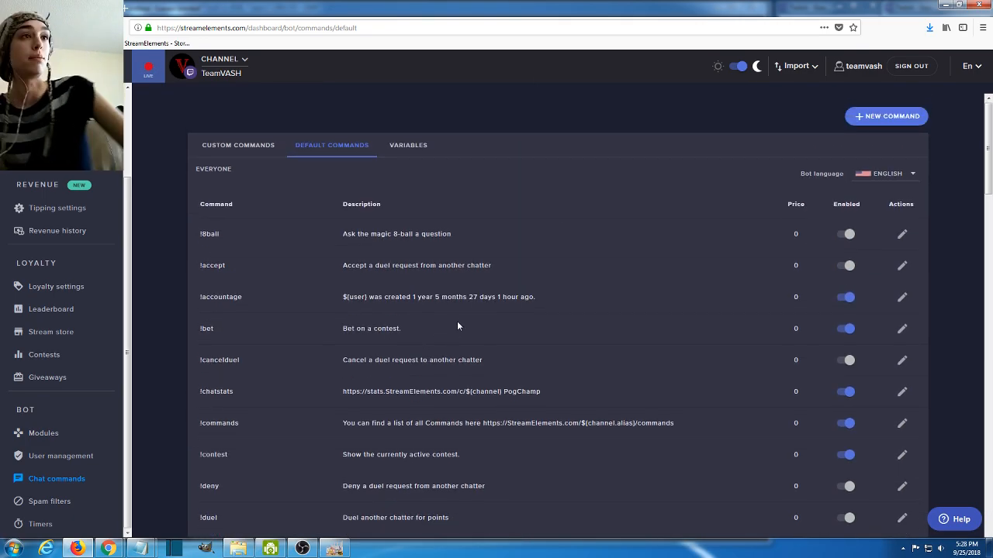
left_click(240, 146)
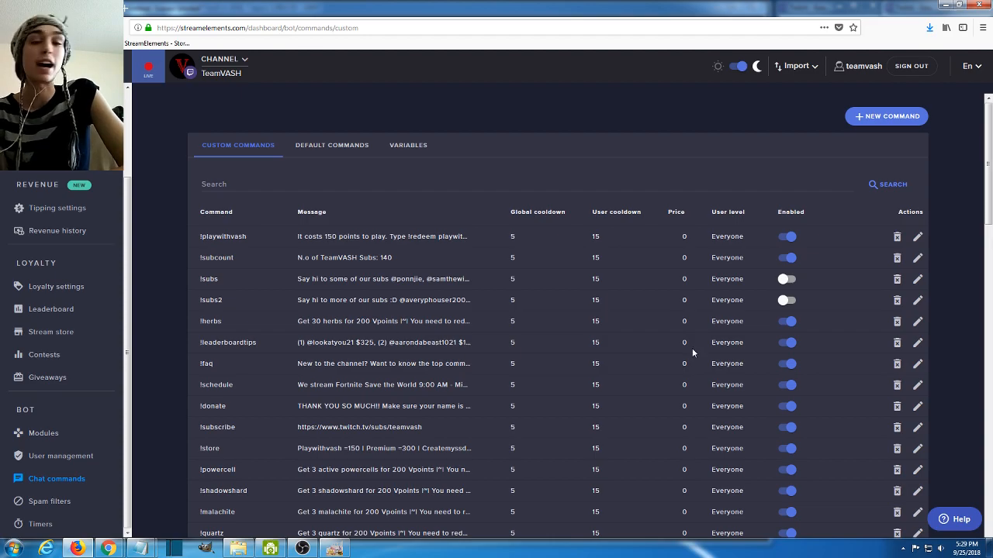
left_click_drag(991, 170, 989, 552)
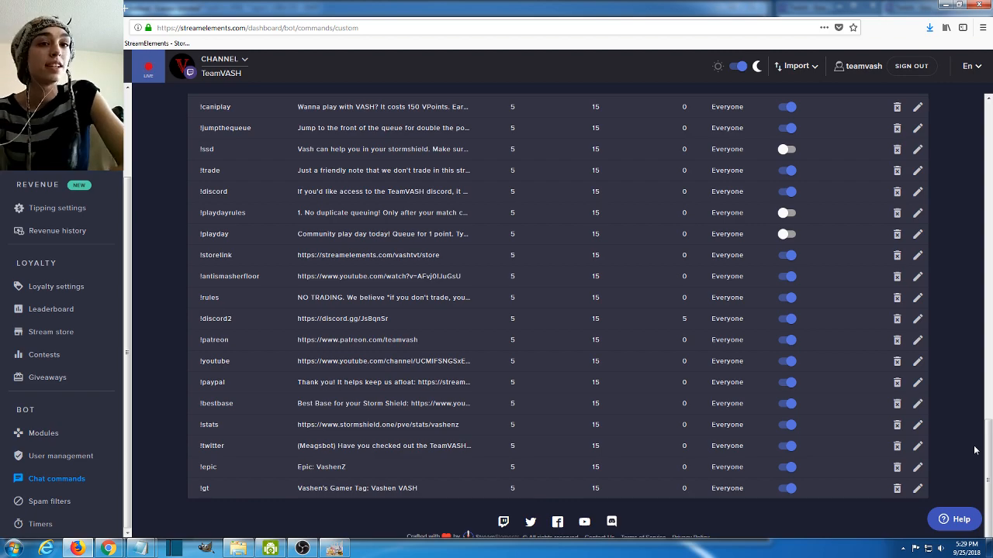
- Review the names and messages of the !gt and !epic custom commands
left_click_drag(219, 490, 199, 490)
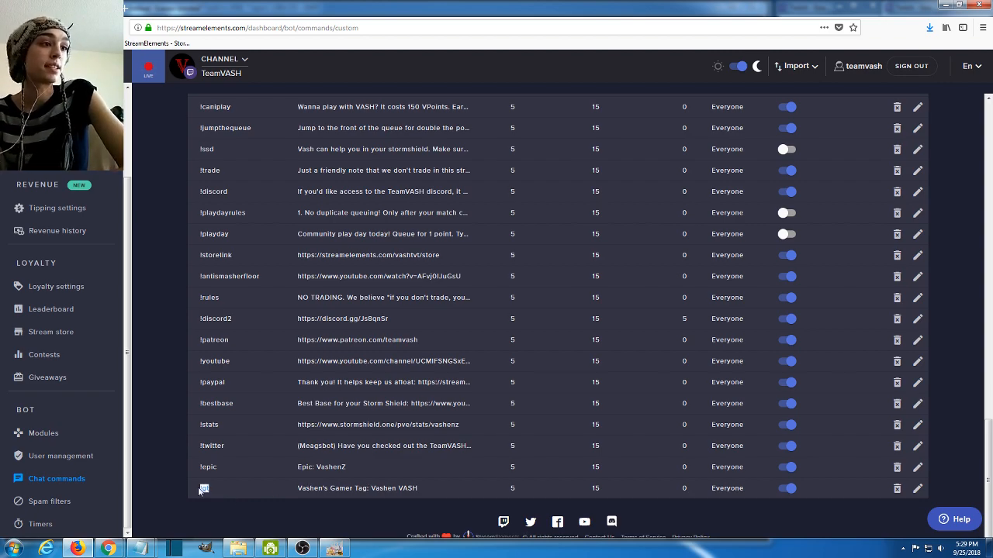
left_click_drag(301, 489, 428, 494)
left_click(430, 486)
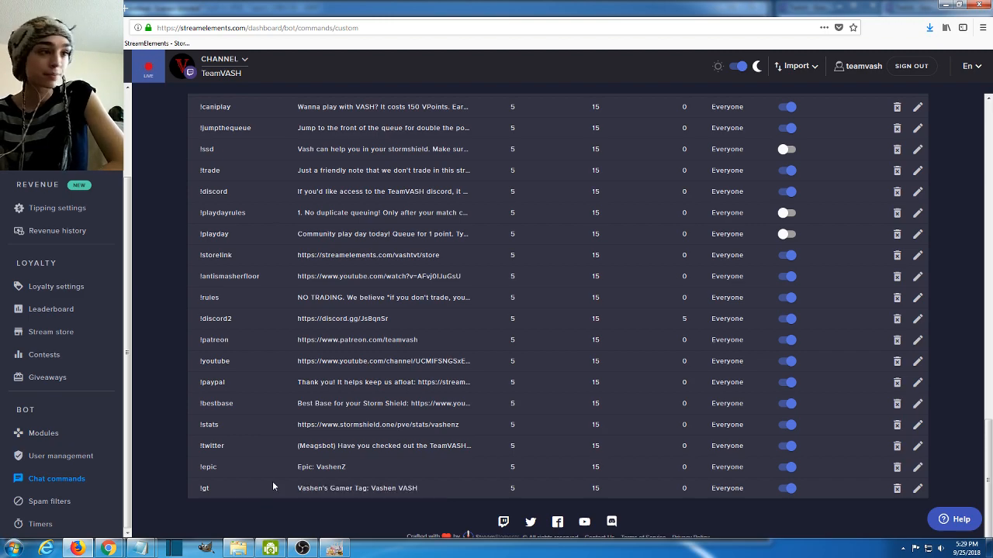
left_click_drag(237, 465, 164, 466)
left_click_drag(356, 471, 291, 468)
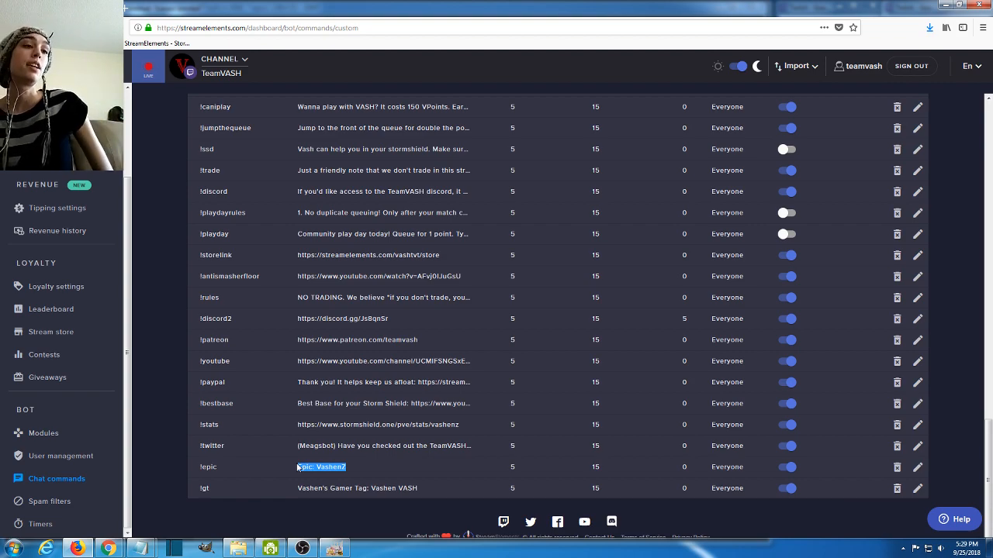
left_click_drag(448, 492, 295, 495)
- Review the name and message of the !twitter custom command
left_click(272, 460)
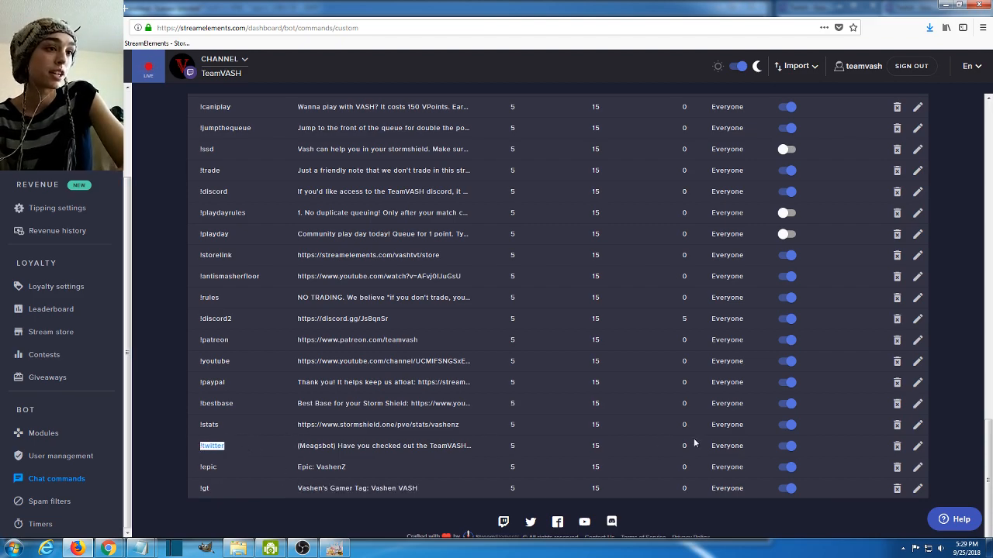
left_click_drag(338, 446, 468, 446)
left_click(450, 448)
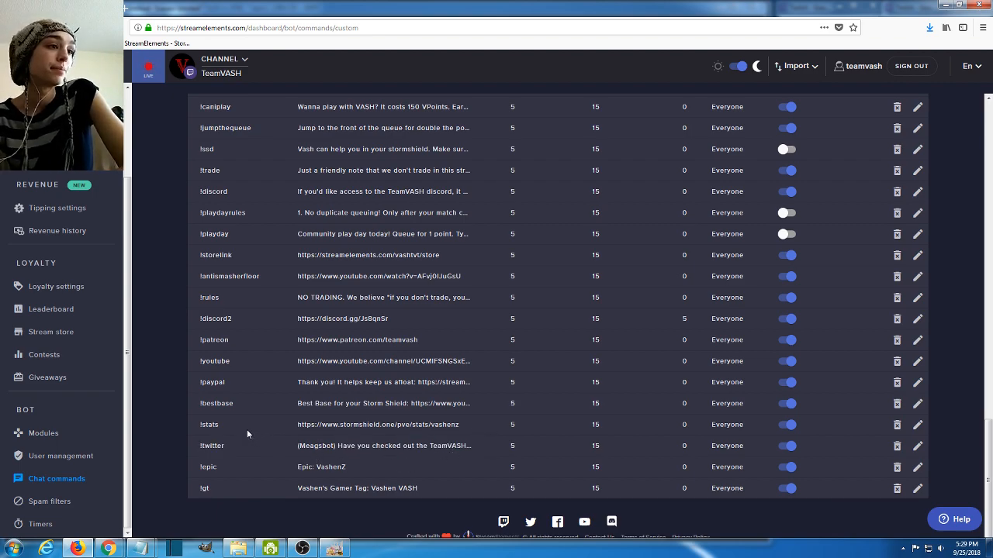
- Review the names and messages of the !stats and !bestbase custom commands
left_click_drag(203, 428, 199, 428)
left_click_drag(293, 424, 461, 425)
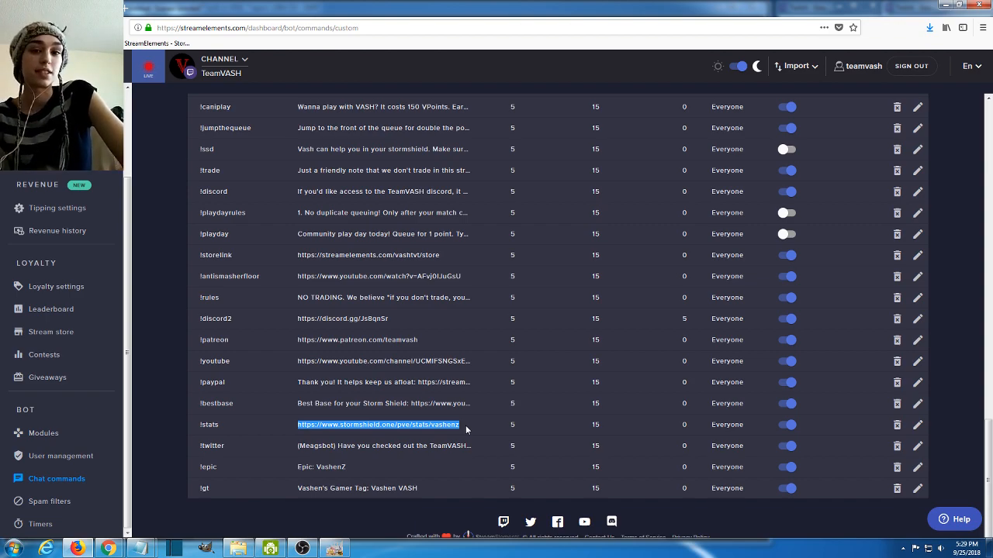
left_click_drag(234, 403, 199, 404)
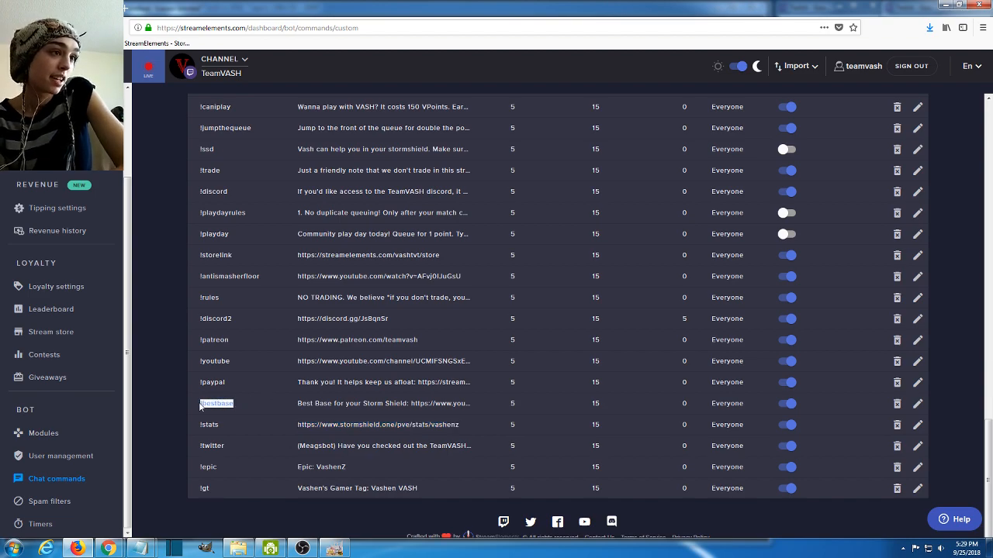
left_click_drag(297, 403, 480, 404)
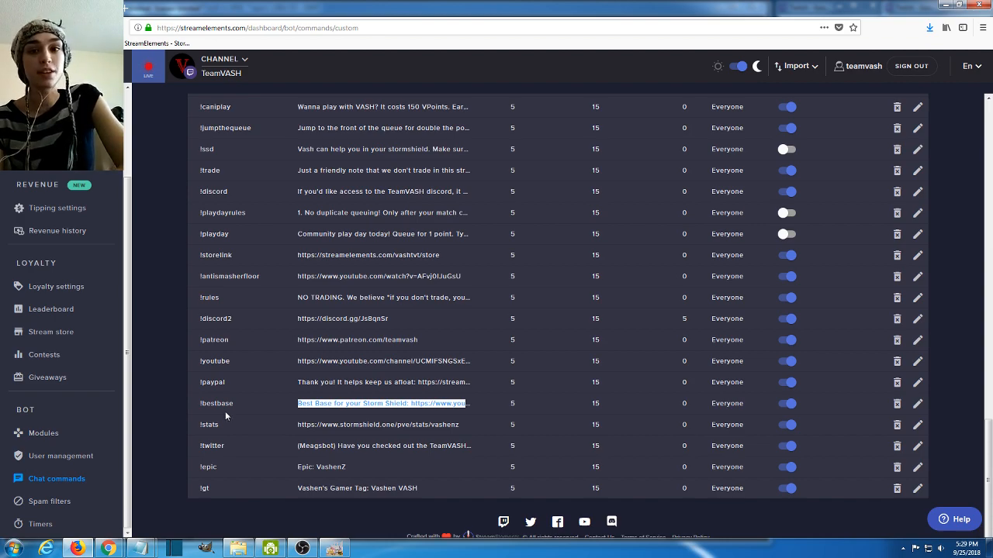
- Review the !paypal, !youtube, !patreon and !rules custom commands
left_click_drag(236, 380, 197, 383)
left_click(236, 362)
left_click_drag(278, 338, 207, 339)
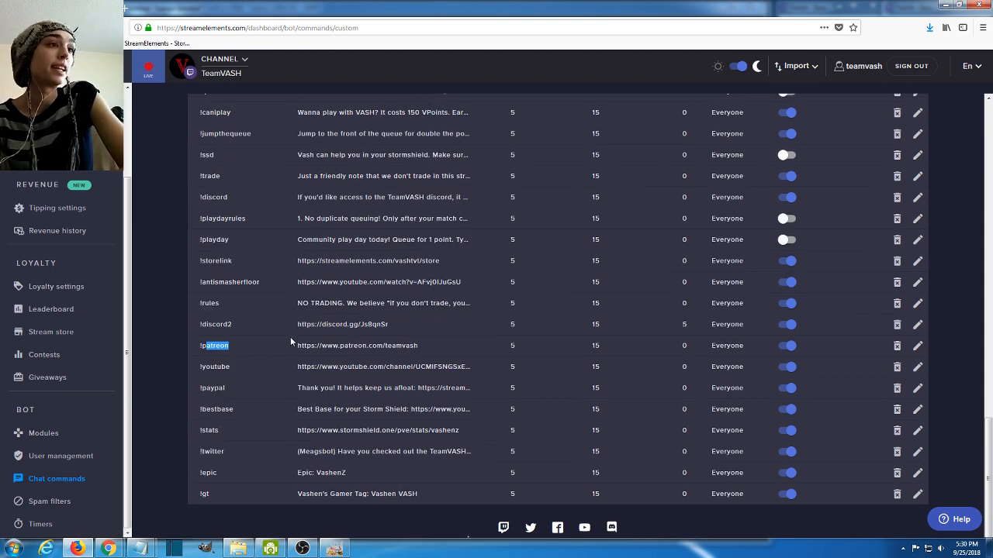
scroll(290, 337, "up", 1)
left_click_drag(238, 356, 200, 350)
scroll(310, 380, "up", 2)
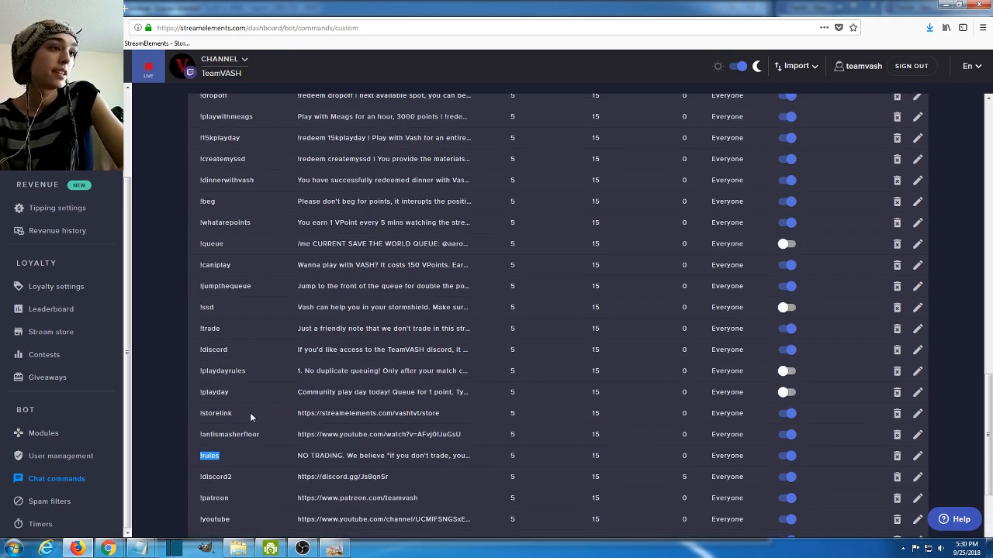
- Review the !storelink, !discord, !trade and !ssd custom commands, including the messages of !trade and !ssd
left_click_drag(249, 412, 199, 414)
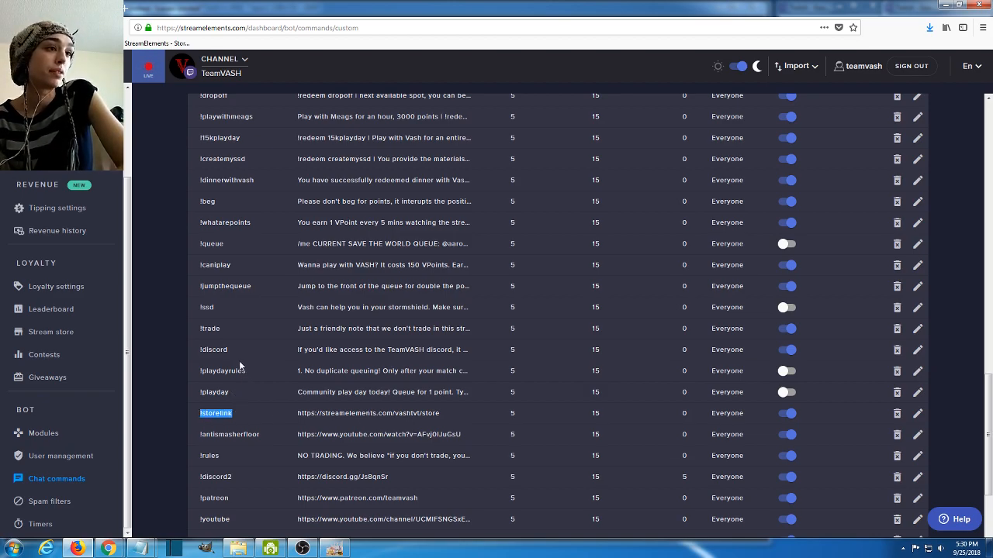
left_click_drag(233, 351, 199, 351)
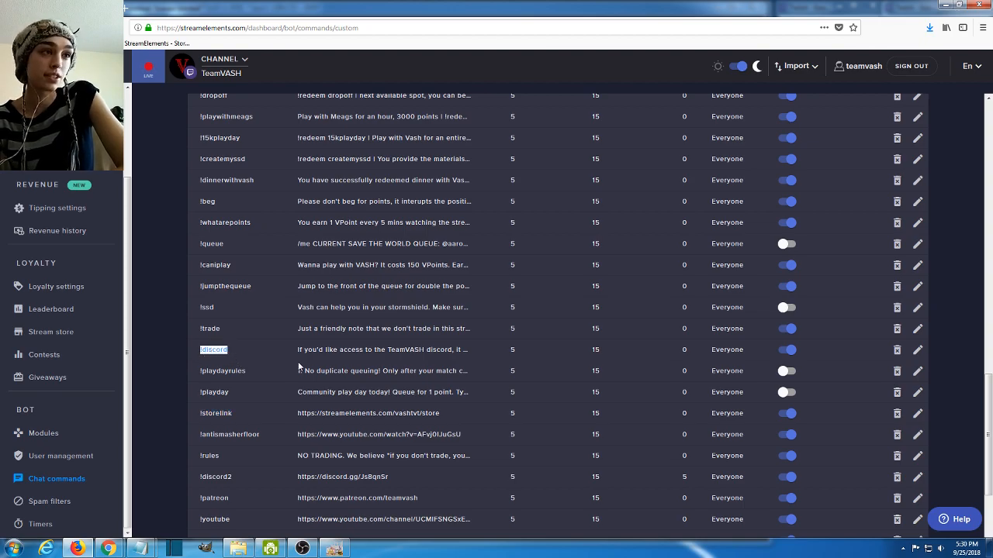
left_click(247, 326)
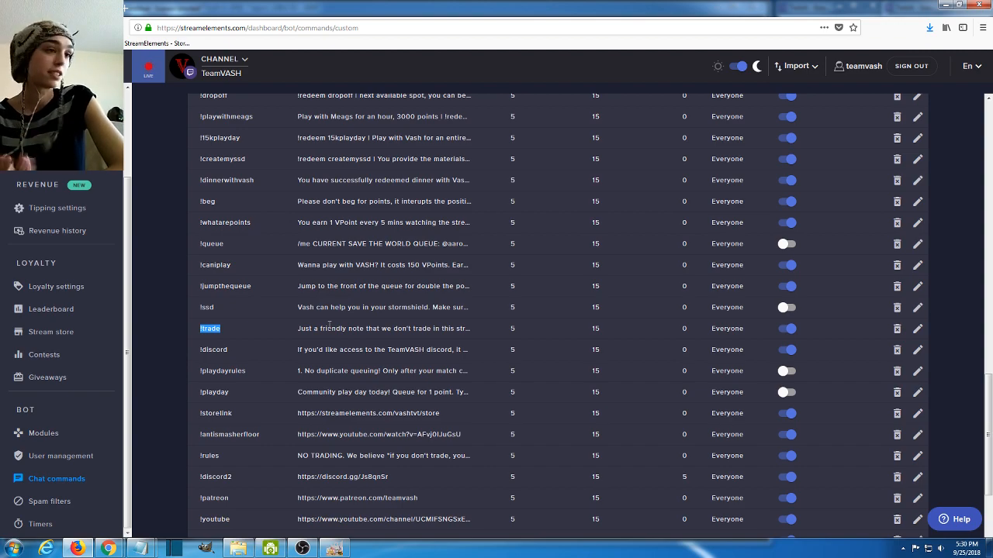
left_click_drag(318, 327, 390, 329)
left_click(388, 328)
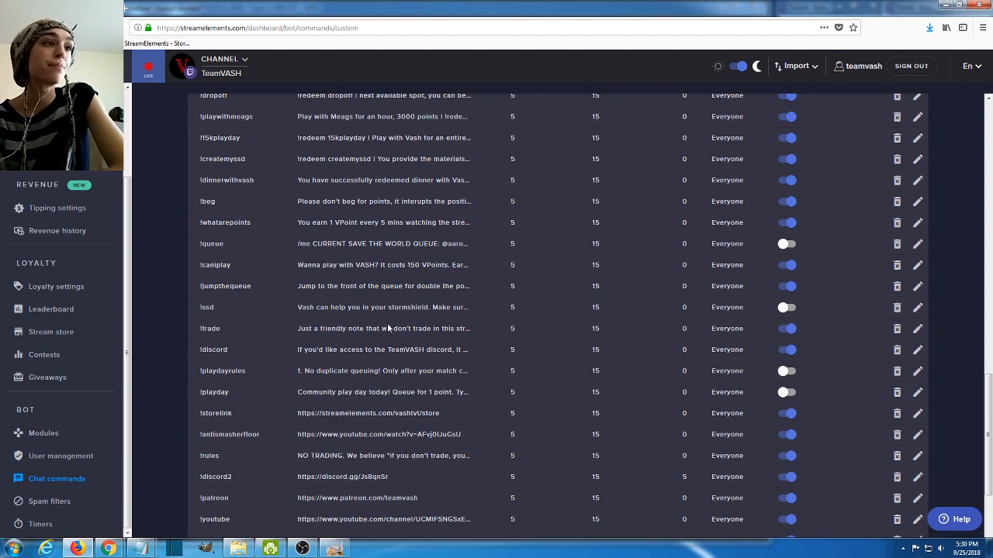
left_click_drag(239, 303, 201, 307)
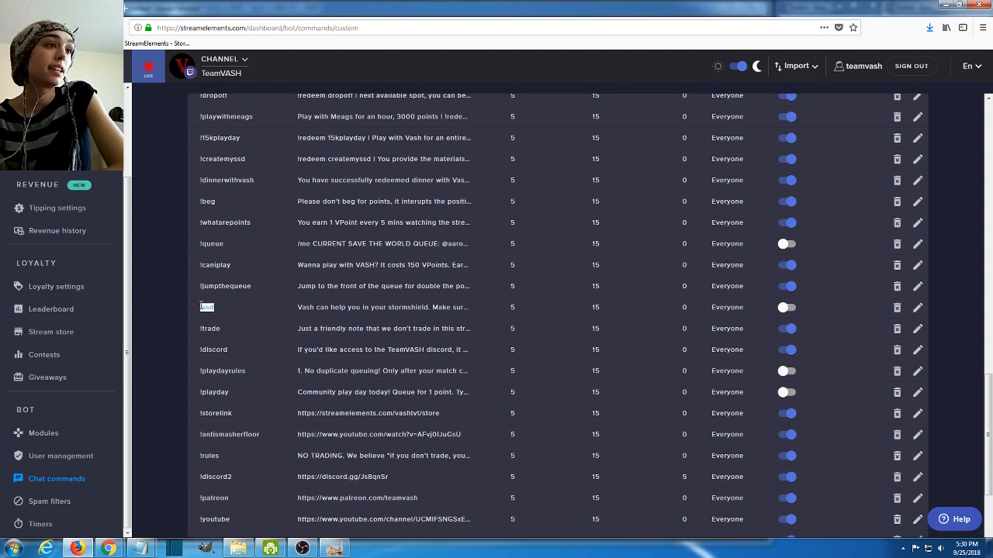
left_click_drag(335, 307, 451, 310)
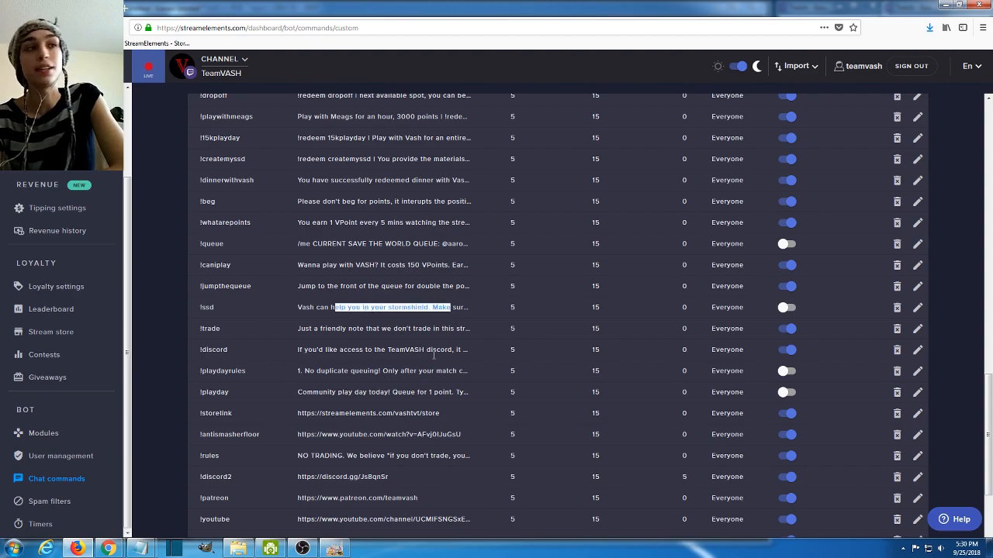
- Review the !caniplay and !queue custom commands
scroll(279, 367, "down", 1)
left_click(234, 315)
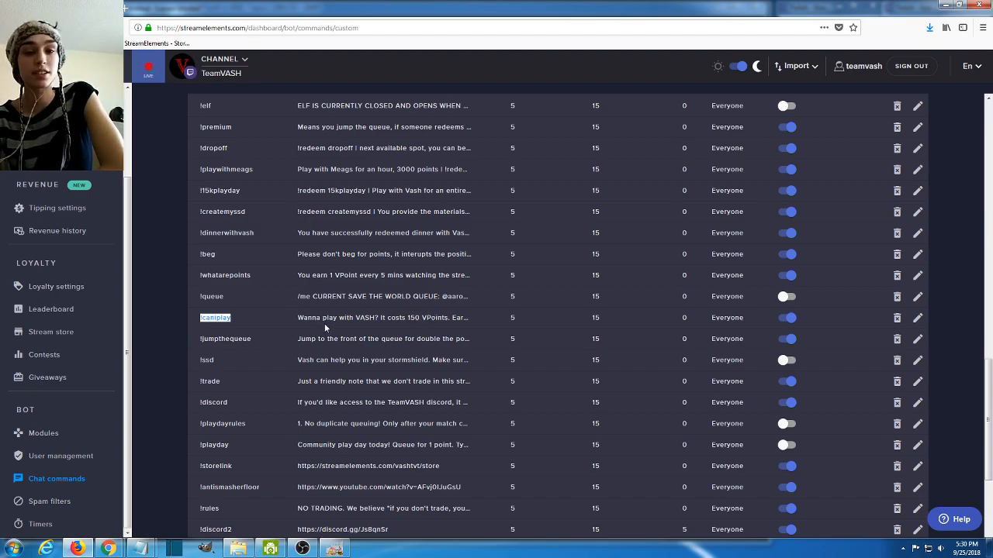
scroll(330, 318, "up", 1)
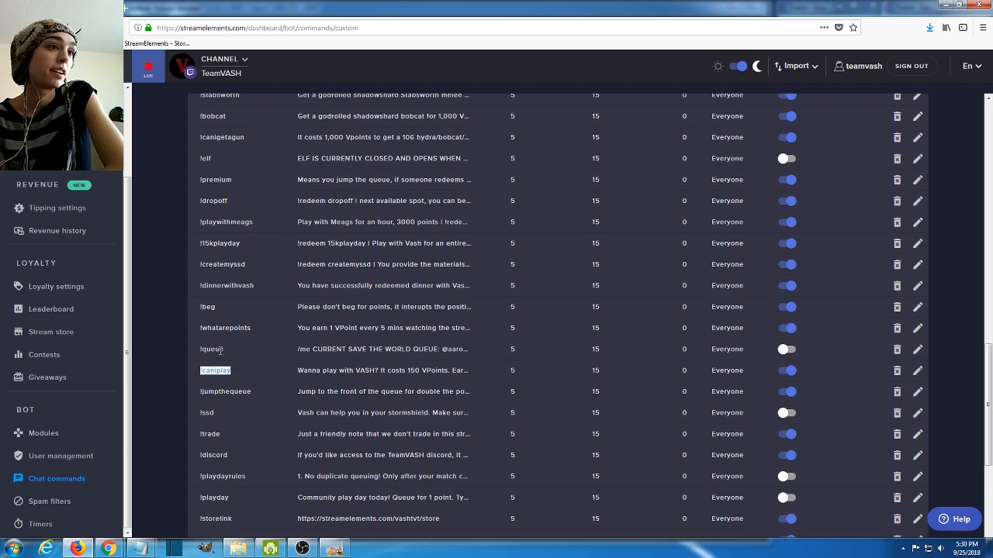
left_click_drag(223, 349, 200, 349)
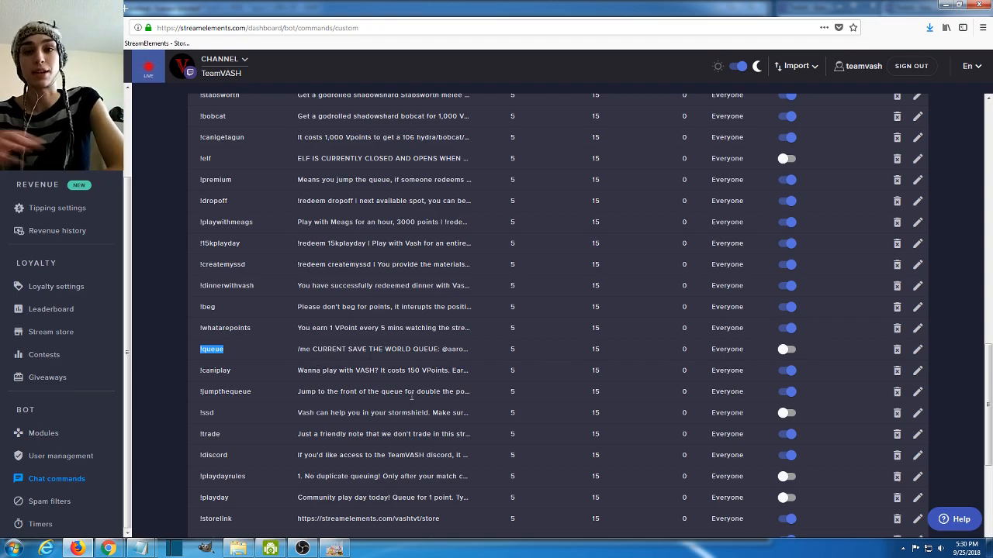
- Find the !stabsworth custom command among the point-reward commands and open it for editing
scroll(270, 409, "up", 3)
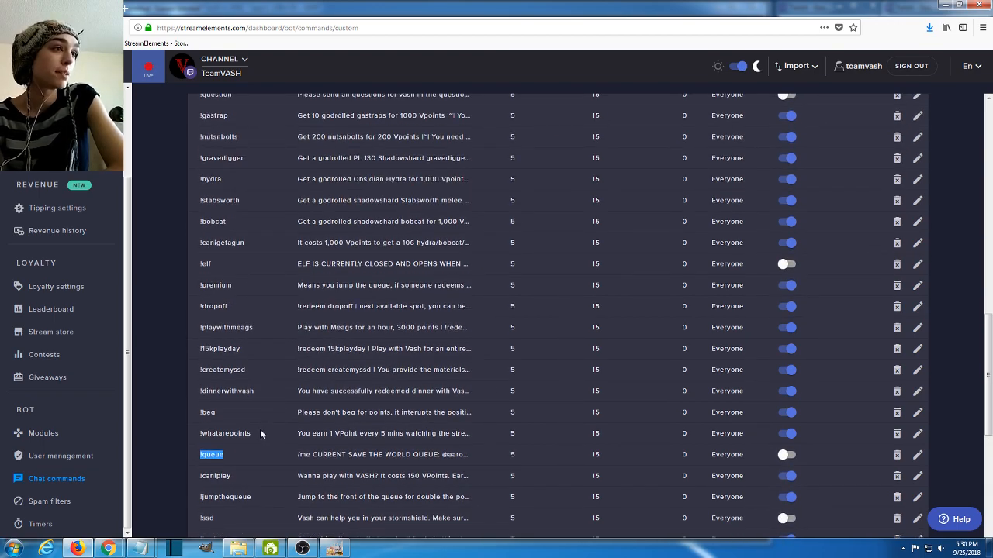
scroll(261, 434, "up", 1)
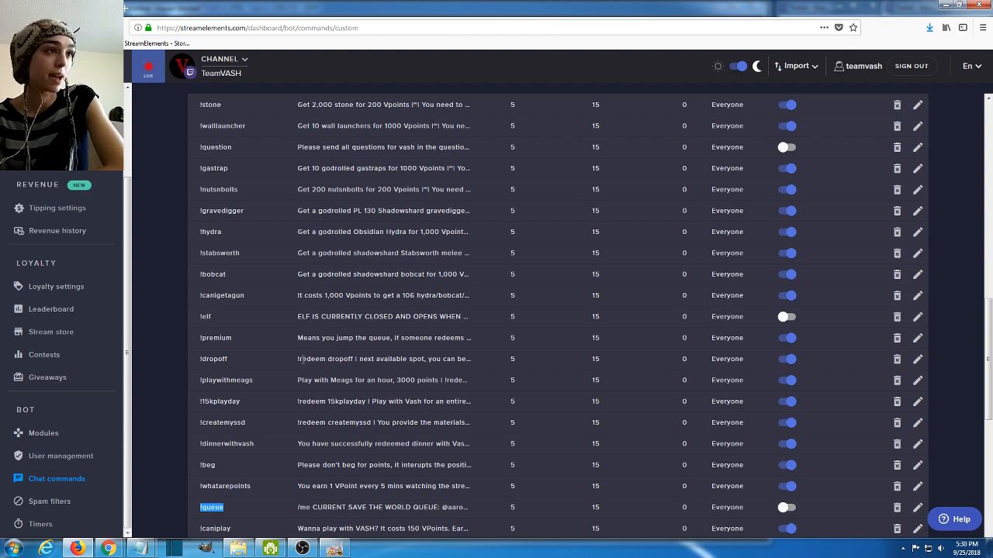
scroll(301, 358, "up", 2)
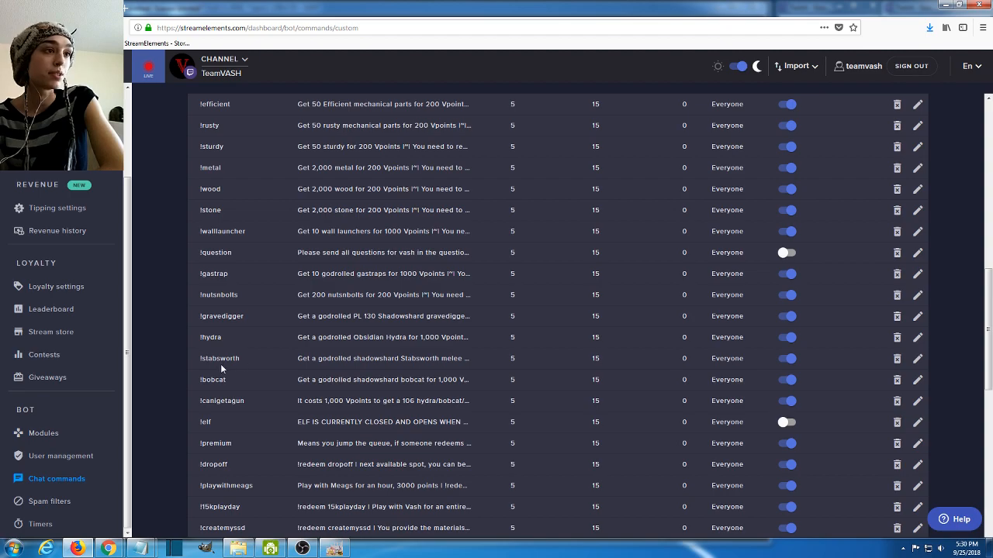
left_click_drag(246, 358, 197, 358)
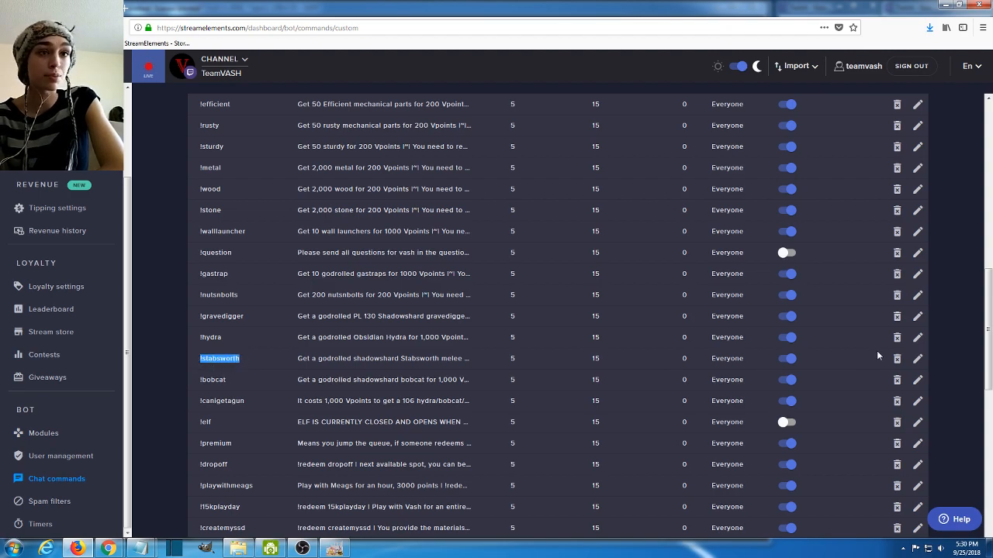
left_click(917, 358)
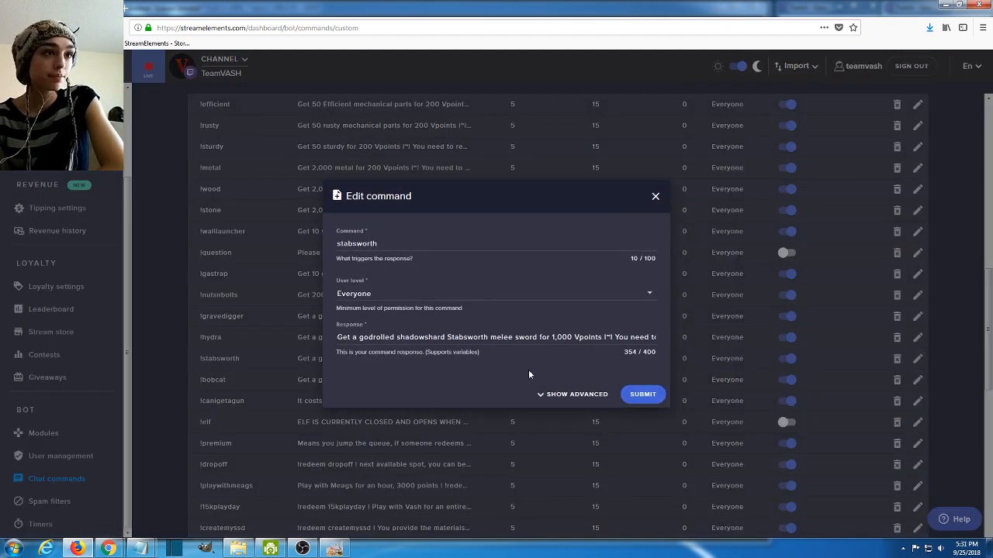
- Read the !stabsworth response through to its end and submit the command
left_click_drag(440, 338, 460, 338)
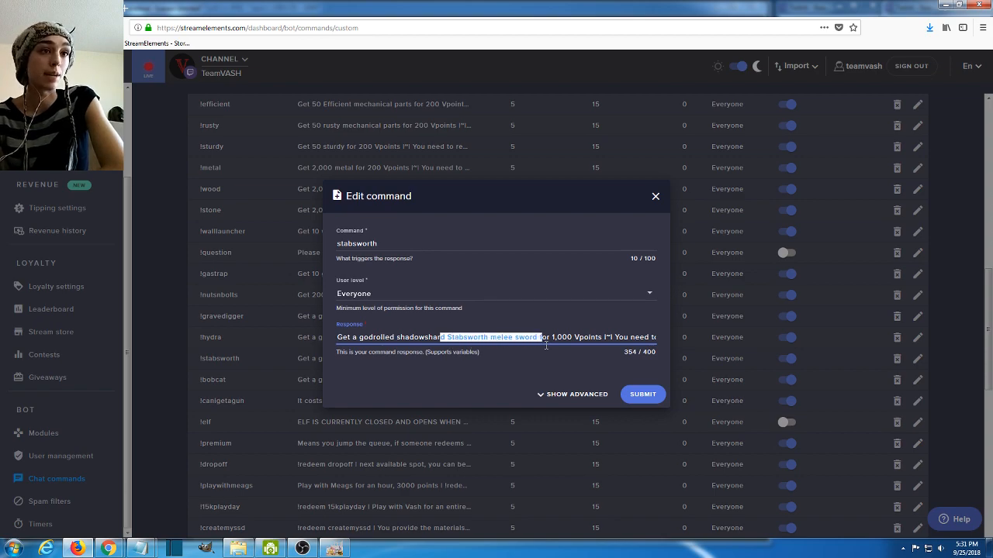
key("Right")
key("Right")
key("Right")
key("Right")
key("Right")
key("Right")
key("Right")
key("Right")
key("Right")
key("Right")
key("Right")
key("Right")
key("Right")
key("Right")
key("Right")
key("Right")
key("Right")
key("Right")
key("Right")
key("Right")
key("Right")
key("Right")
key("Right")
key("Right")
key("Right")
key("Right")
key("Right")
key("Right")
key("Right")
key("Right")
key("Right")
key("Right")
key("Right")
key("Right")
key("Right")
key("Right")
key("Right")
key("Right")
key("Right")
key("Right")
key("Right")
key("Right")
key("Right")
key("Right")
key("Right")
key("Right")
key("Right")
key("Right")
key("Right")
key("Right")
key("Right")
key("Right")
key("Right")
key("Right")
key("Right")
key("Right")
key("Right")
key("Right")
key("Right")
key("Right")
key("Right")
key("Right")
key("Right")
key("Right")
key("Right")
key("Right")
key("Right")
key("Right")
key("Right")
key("Right")
key("Right")
key("Right")
key("Right")
key("Right")
key("Right")
key("Right")
key("Right")
key("Right")
key("Right")
key("Right")
key("Right")
key("Right")
key("Right")
key("Right")
key("Right")
key("Right")
key("Right")
key("Right")
key("Right")
key("Right")
key("Right")
key("Right")
key("Right")
key("Right")
key("Right")
key("Right")
key("Right")
key("Right")
key("Right")
key("Right")
key("Right")
key("Right")
key("Right")
key("Right")
key("Right")
key("Right")
key("Right")
key("Right")
key("Right")
key("Right")
key("Right")
key("Right")
key("Right")
key("Right")
key("Right")
key("Right")
key("Right")
key("Right")
key("Right")
key("Right")
key("Right")
key("Right")
key("Right")
key("Right")
key("Right")
key("Right")
key("Right")
key("Right")
key("Right")
key("Right")
key("Right")
key("Right")
key("Right")
key("Right")
key("Right")
key("Right")
key("Right")
key("Right")
key("Right")
key("Right")
key("Right")
key("Right")
key("Right")
key("Right")
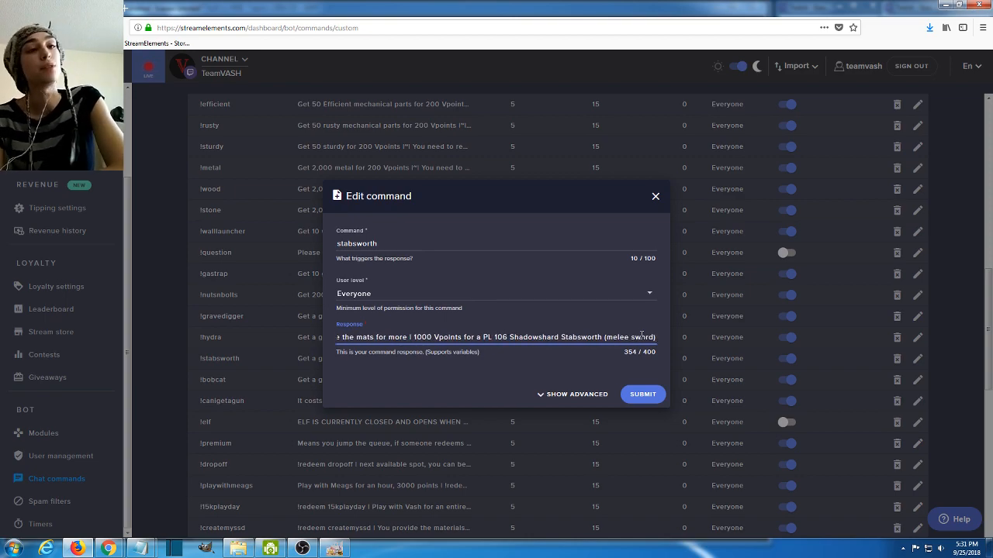
left_click(642, 395)
- Review the !subscribe, !donate, !faq and !leaderboardtips entries near the start of the custom commands list
scroll(223, 306, "up", 3)
scroll(253, 326, "up", 5)
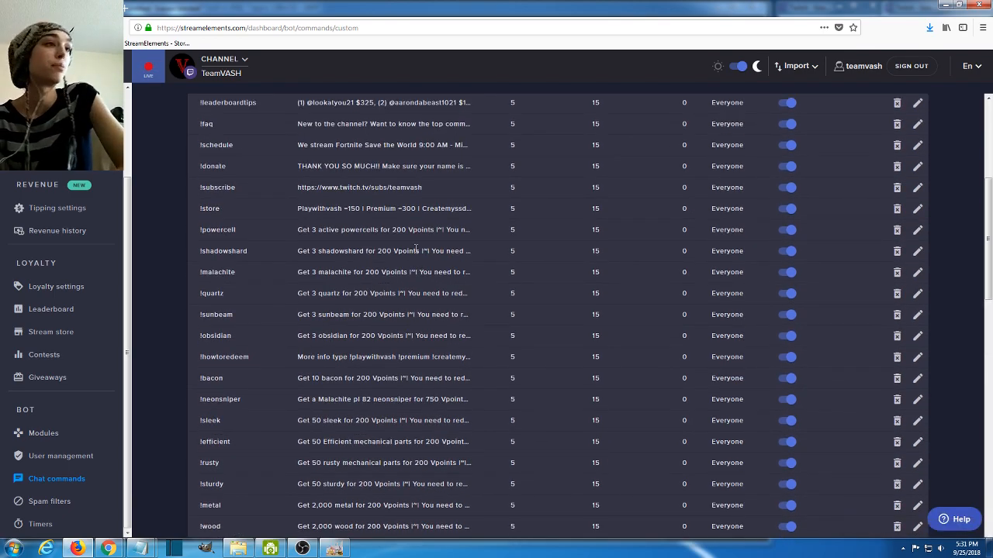
left_click_drag(239, 187, 202, 190)
scroll(220, 198, "up", 3)
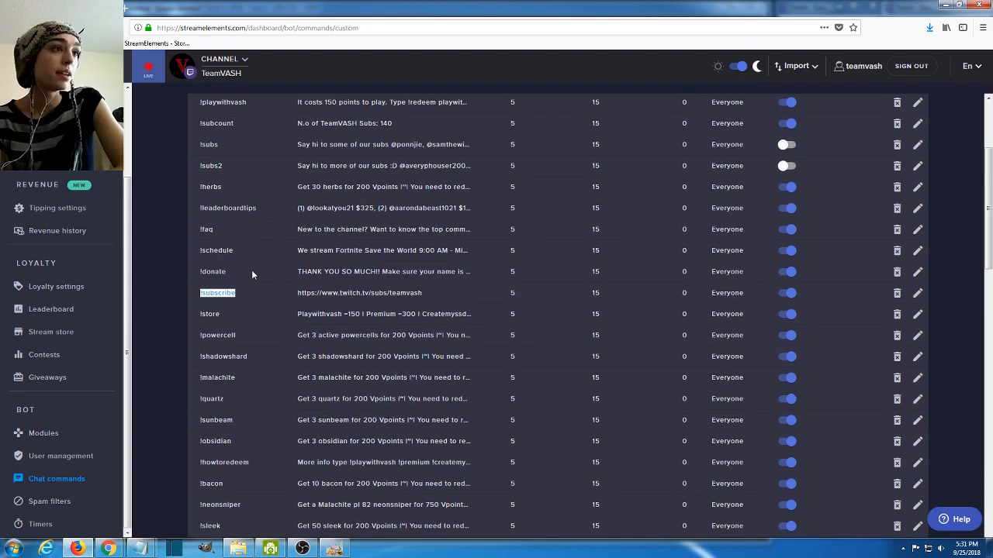
scroll(269, 312, "up", 3)
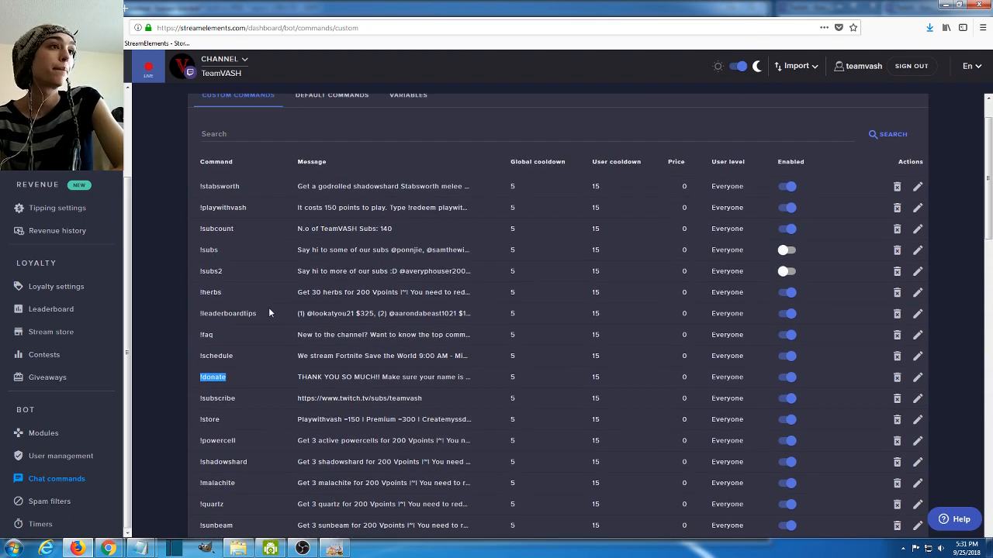
left_click_drag(245, 334, 199, 335)
left_click_drag(260, 313, 189, 308)
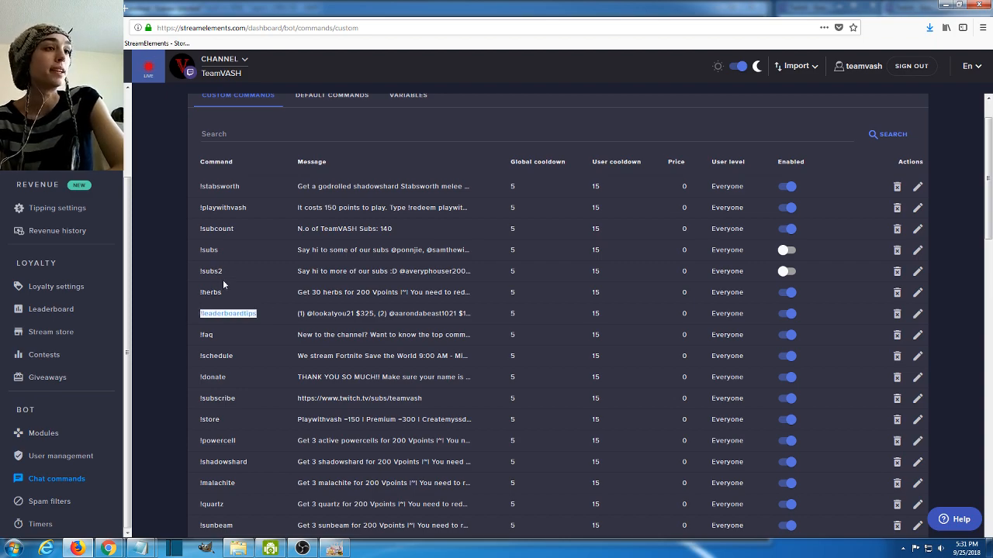
scroll(511, 169, "up", 1)
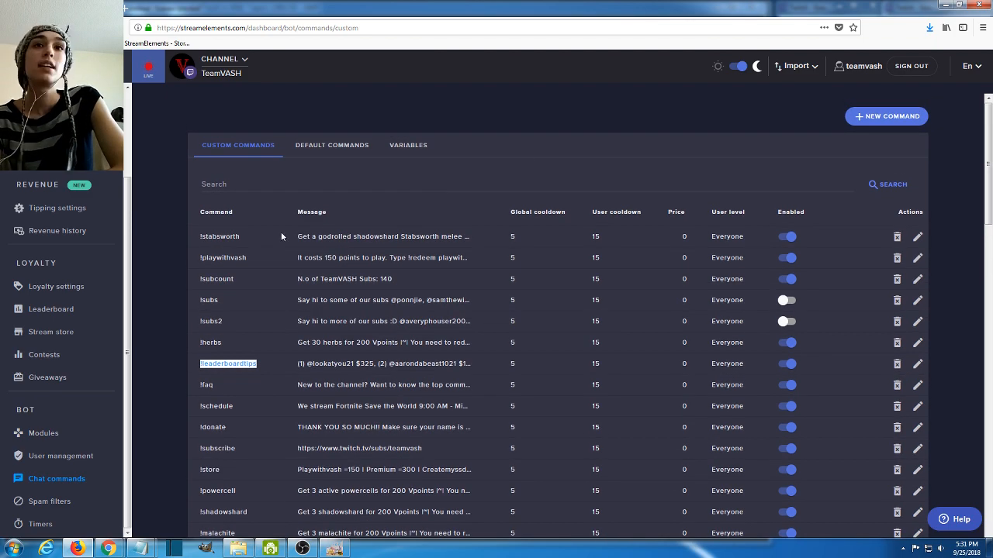
- Start a new custom command and name it faq2
left_click(883, 118)
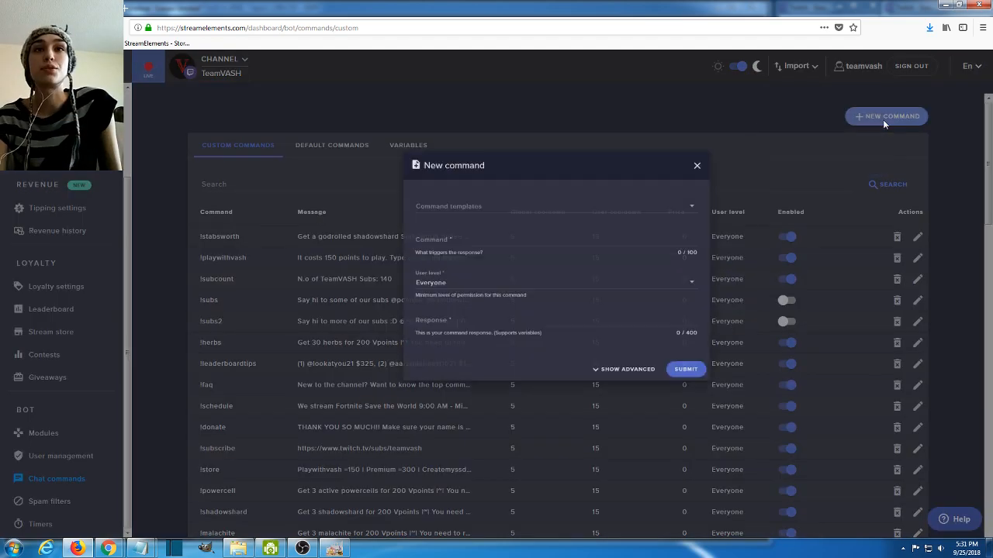
left_click(363, 264)
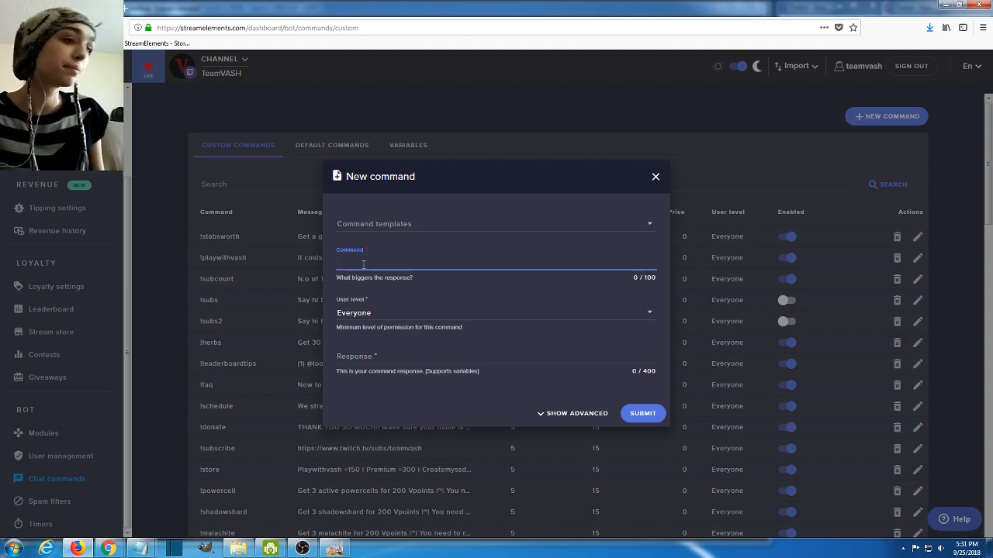
type("faq3")
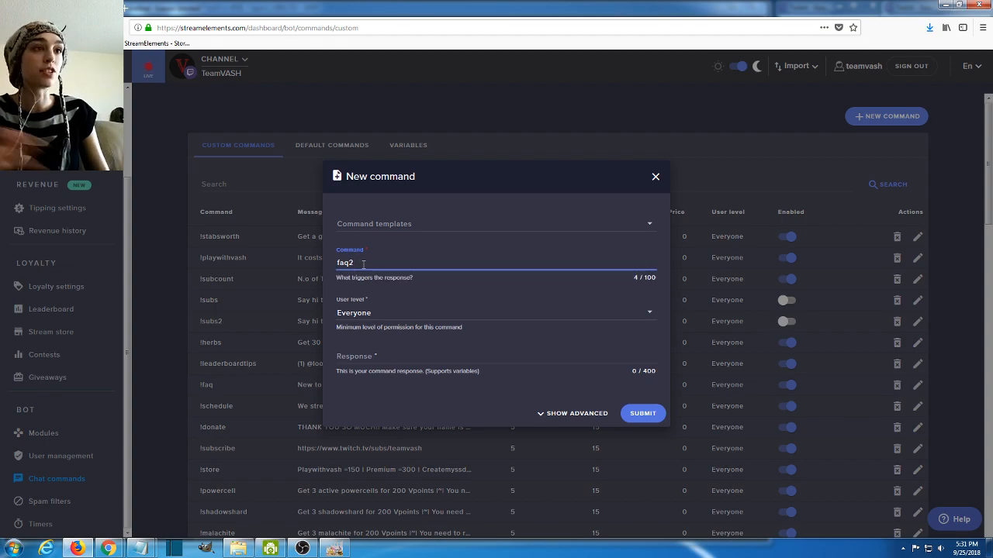
- Look through the new command's user level options from Everyone to Broadcaster, keeping Everyone selected
left_click(385, 315)
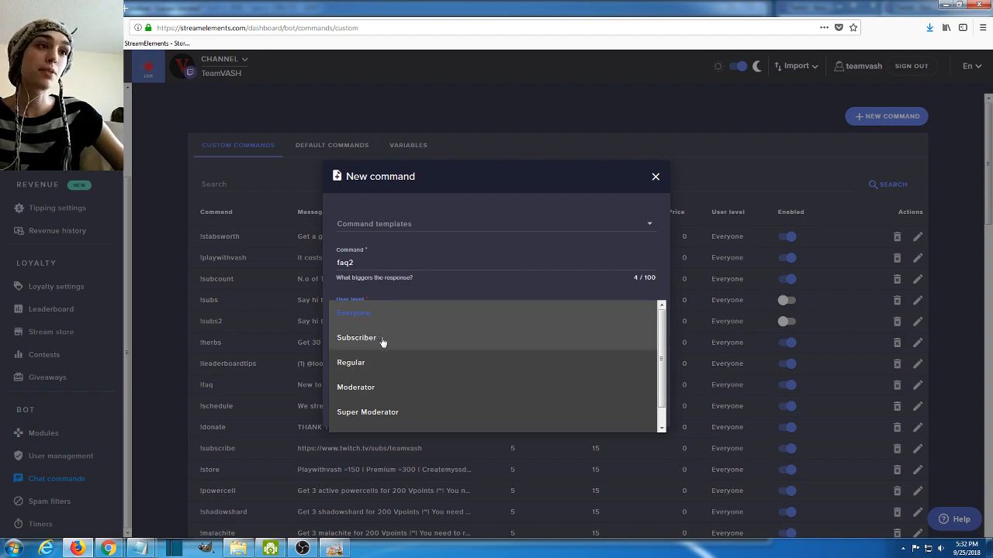
scroll(436, 411, "down", 1)
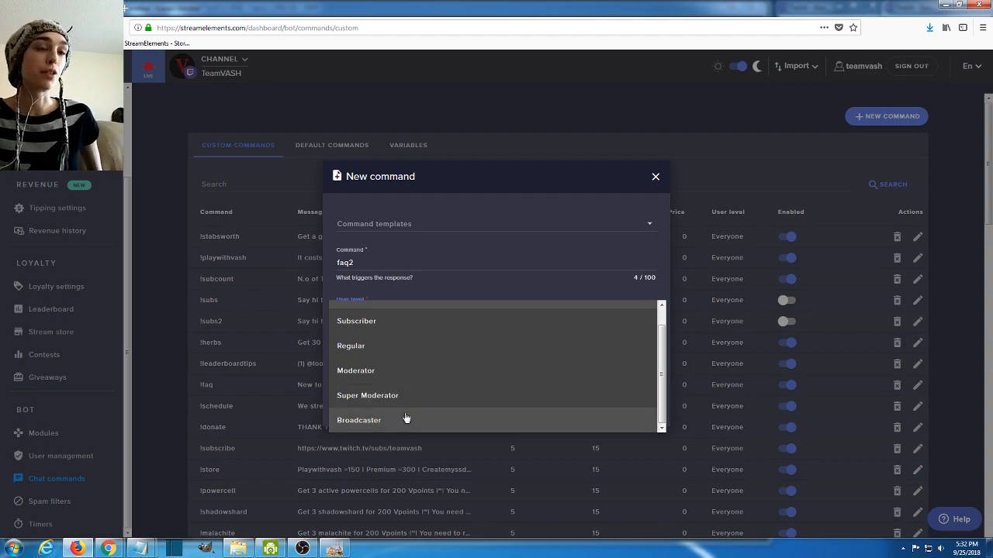
scroll(392, 373, "up", 1)
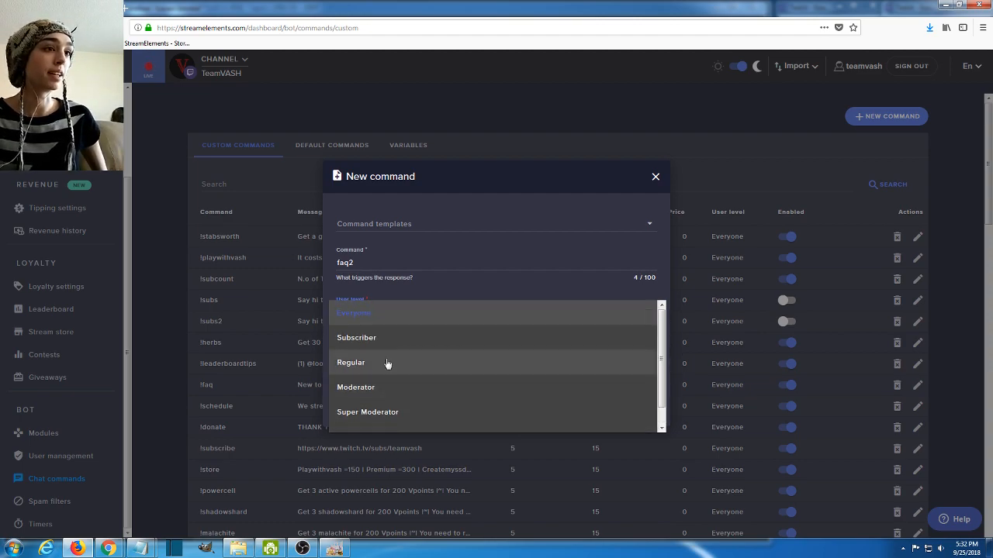
scroll(390, 380, "down", 1)
scroll(390, 380, "up", 1)
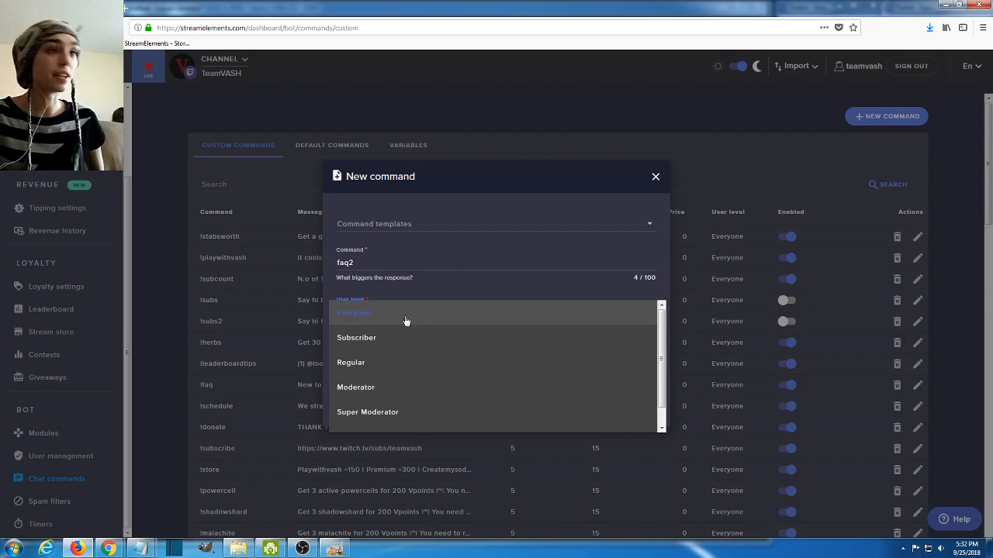
left_click(432, 199)
- Enter the faq2 command's response as "These are the top commands in our channel..."
left_click(384, 361)
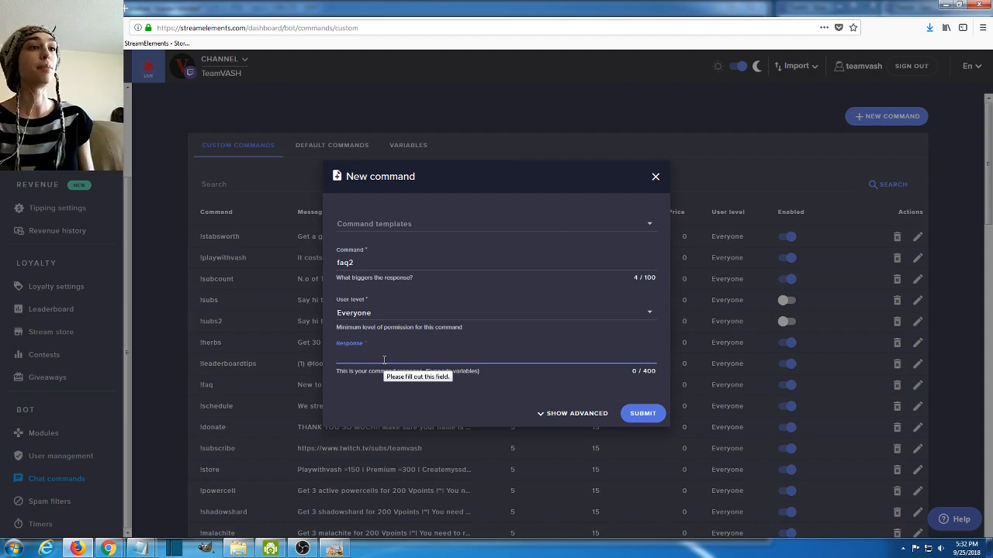
type("Thes")
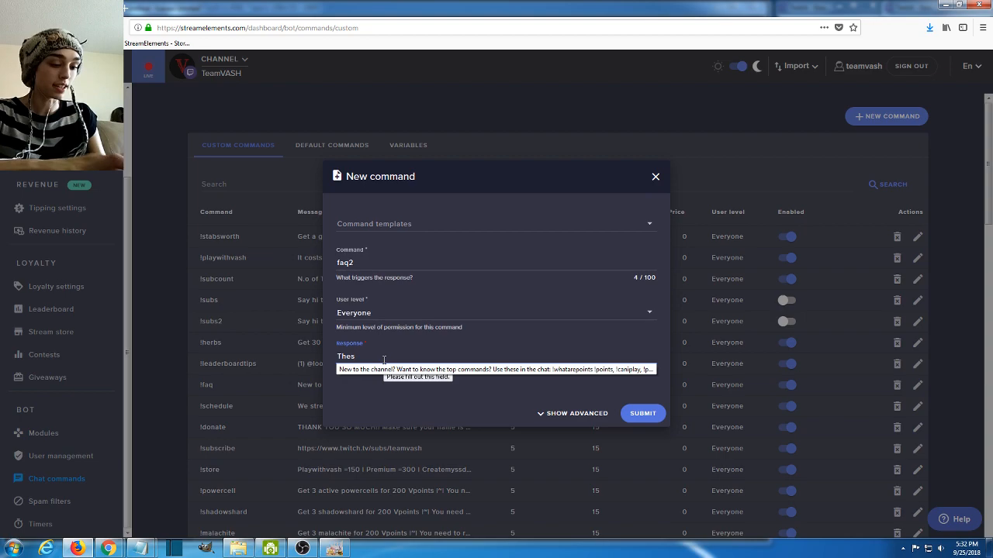
type("e are the top comman")
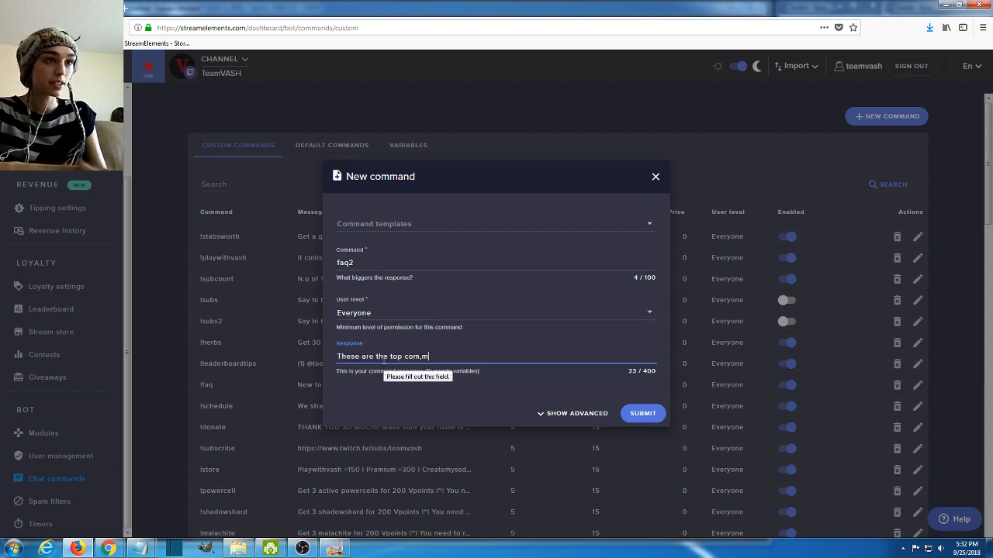
type("ds in")
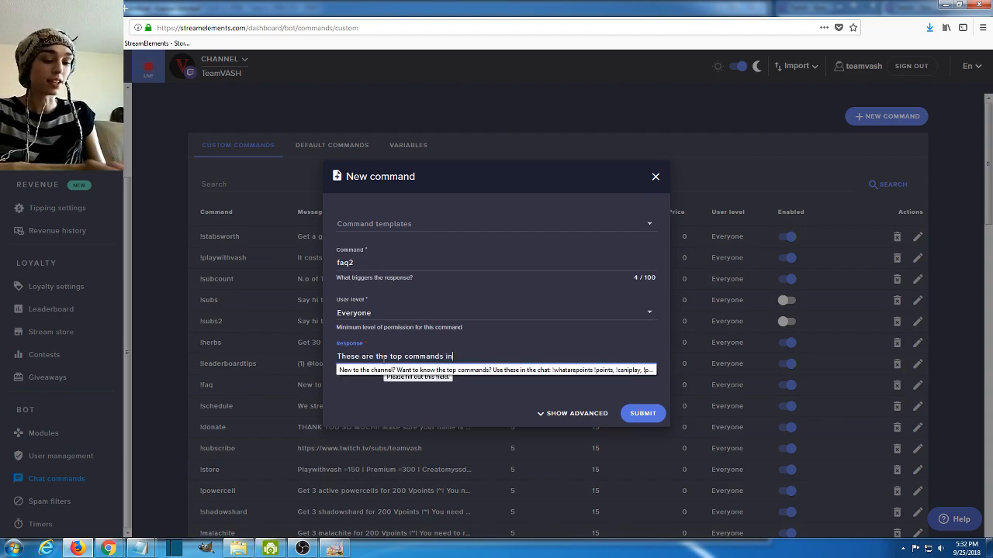
type(" our channel...")
key("Tab")
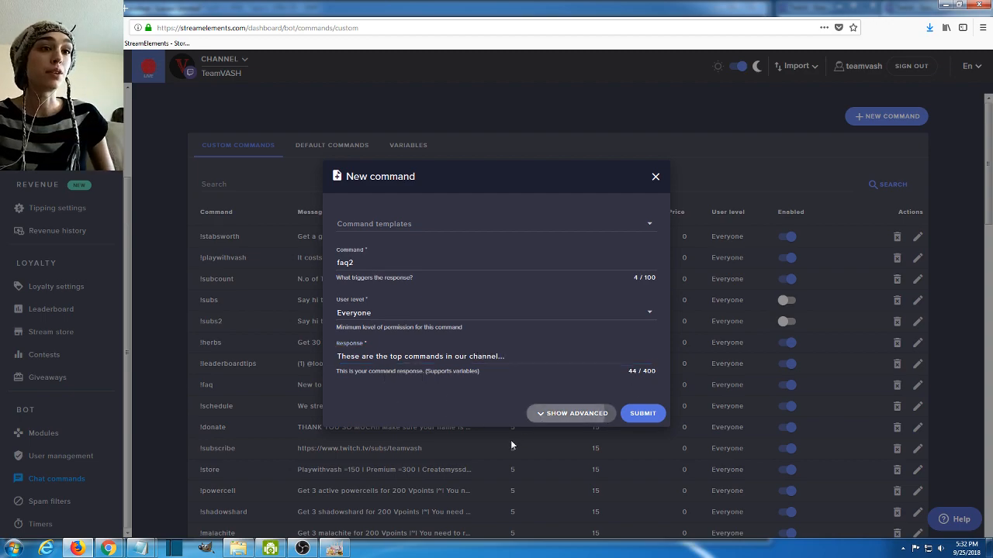
- Show the advanced options and review the command cost, stream availability, public page visibility, and user and global cooldown settings
key("Return")
left_click(379, 368)
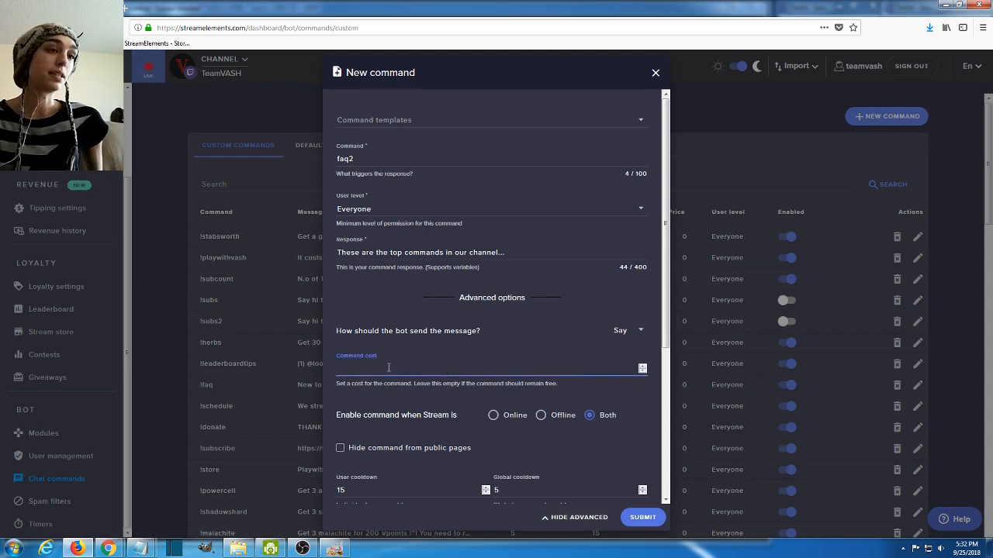
scroll(419, 398, "down", 1)
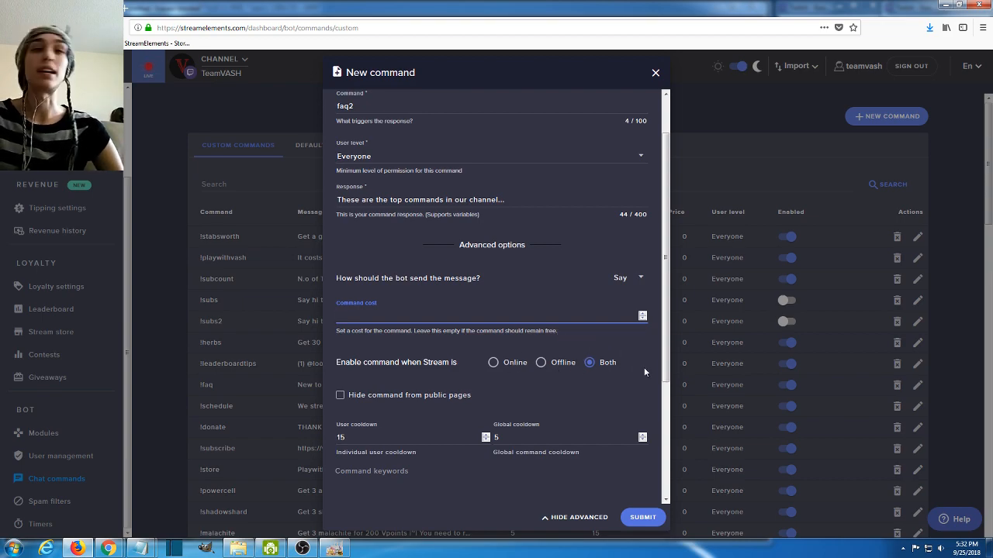
scroll(526, 377, "down", 1)
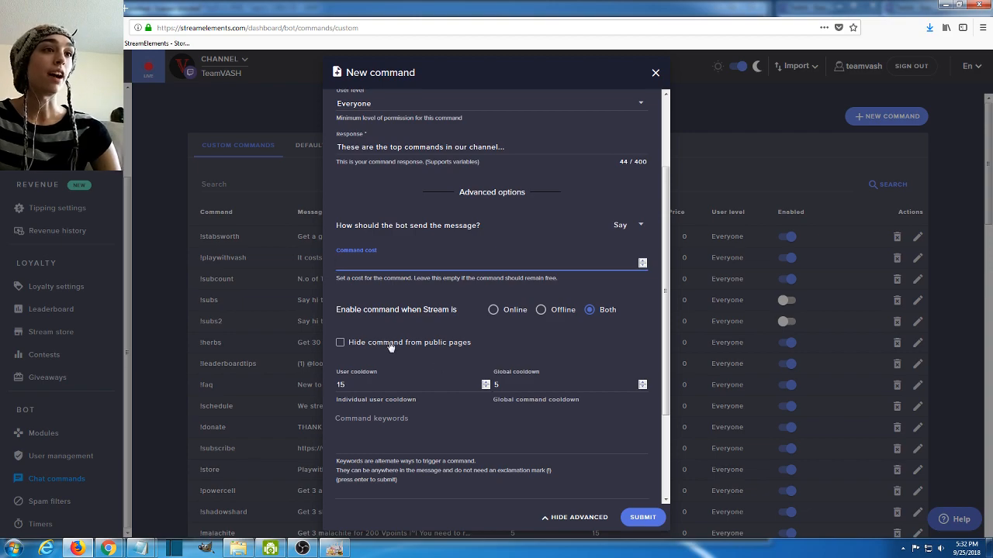
scroll(428, 363, "down", 1)
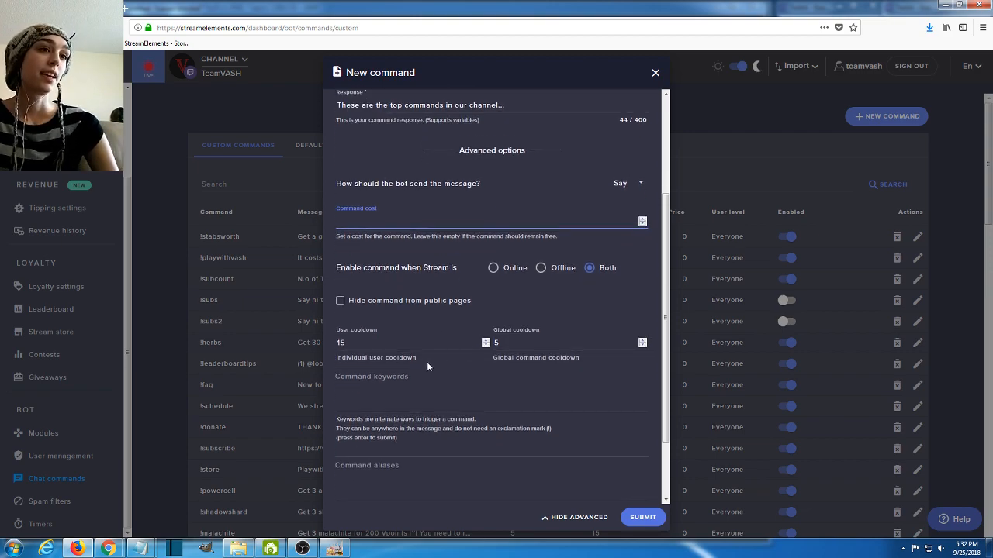
left_click_drag(419, 333, 322, 345)
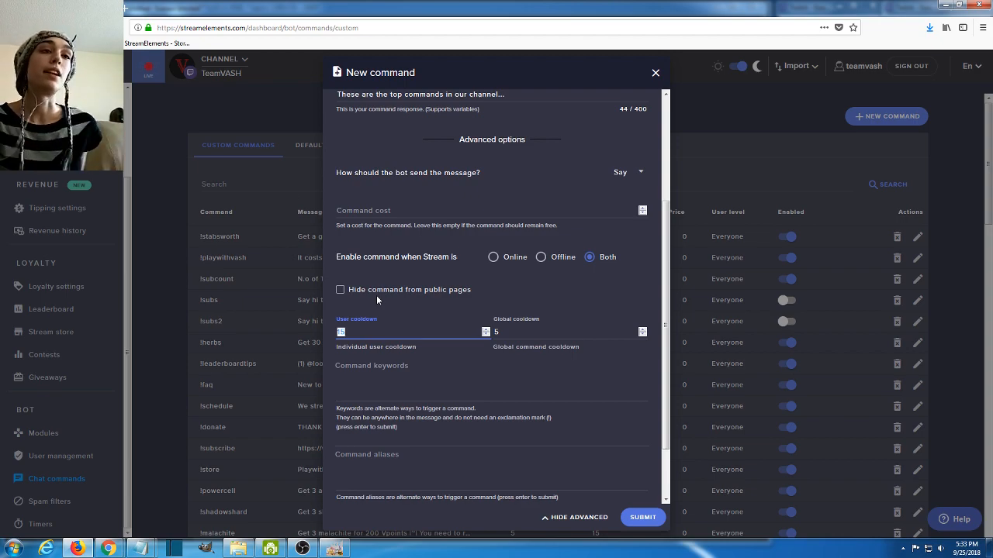
double_click(495, 329)
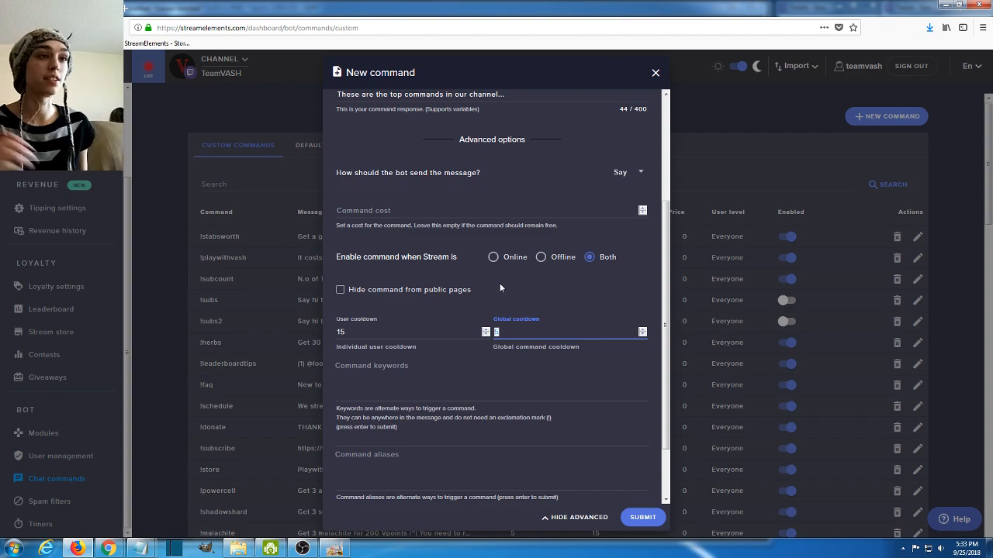
- Read the explanation of how command keywords serve as alternate triggers, leaving the keywords empty
left_click(371, 392)
scroll(373, 390, "down", 2)
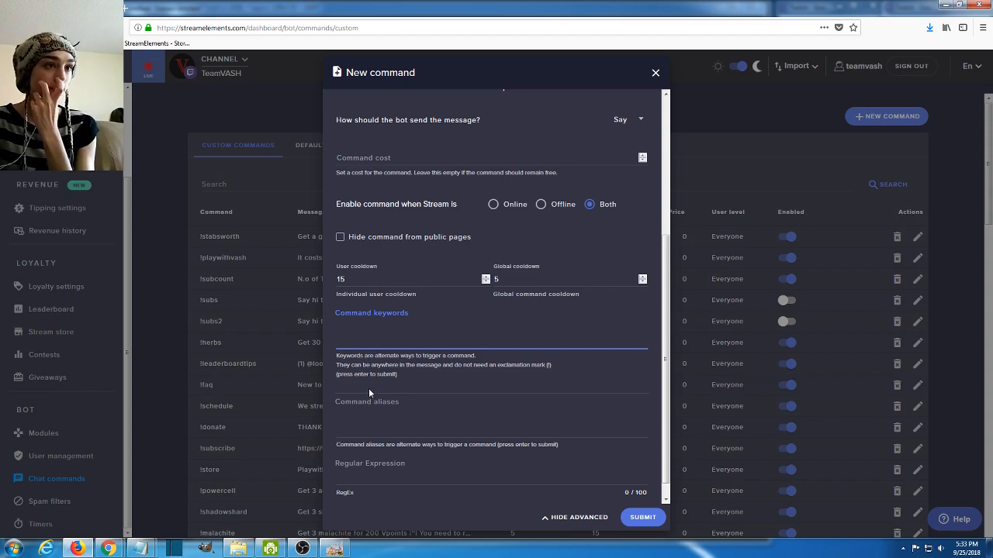
left_click_drag(389, 365, 539, 361)
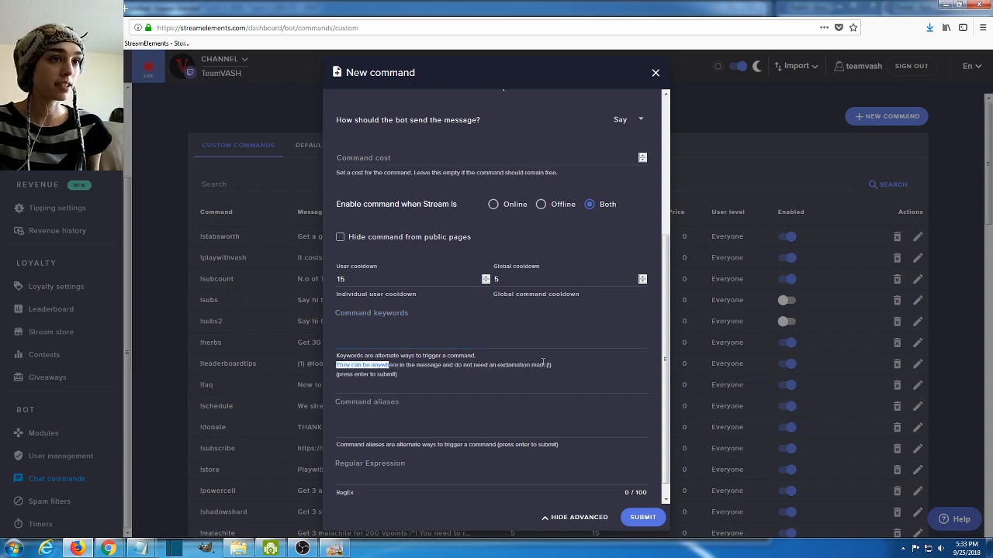
left_click(546, 363)
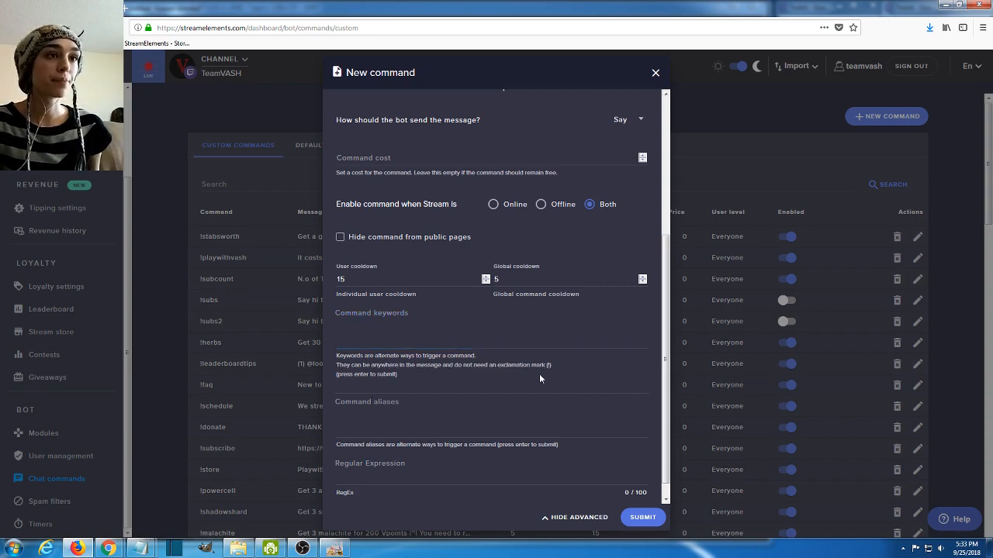
left_click_drag(336, 356, 392, 380)
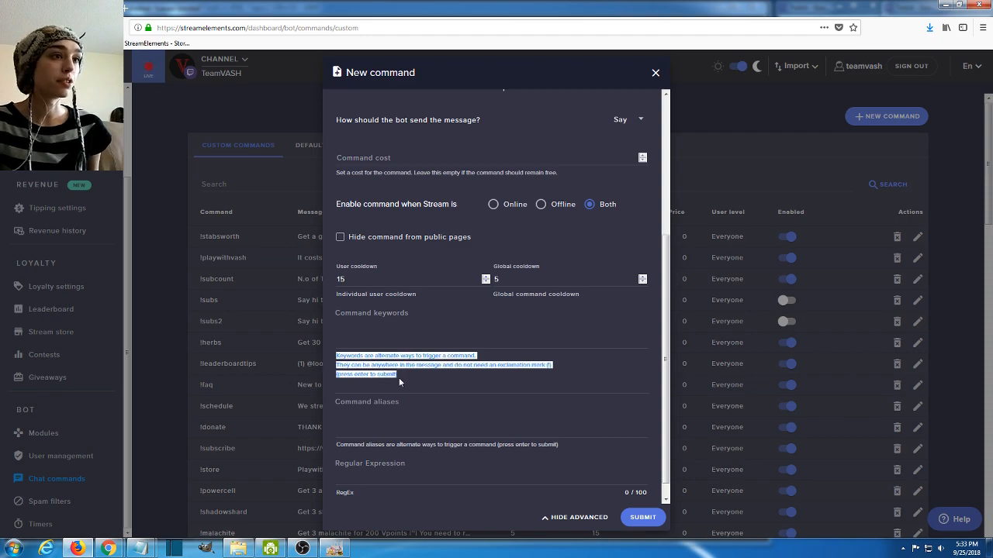
left_click(402, 376)
- Add faq3 as a command alias, leave the regular expression empty, and submit the new command
left_click(413, 432)
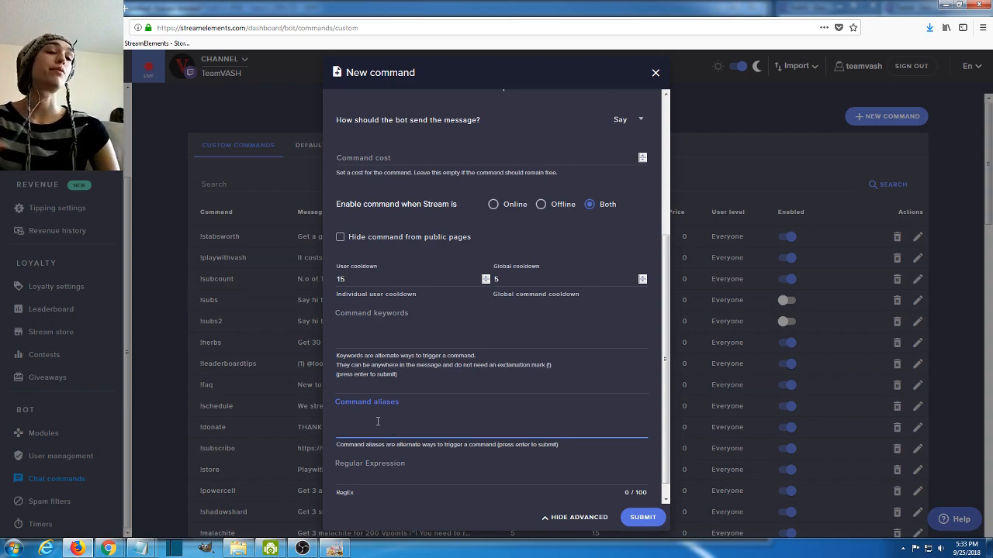
type("faq3")
left_click(413, 379)
scroll(414, 378, "up", 3)
left_click(358, 159)
scroll(414, 299, "down", 5)
left_click(407, 462)
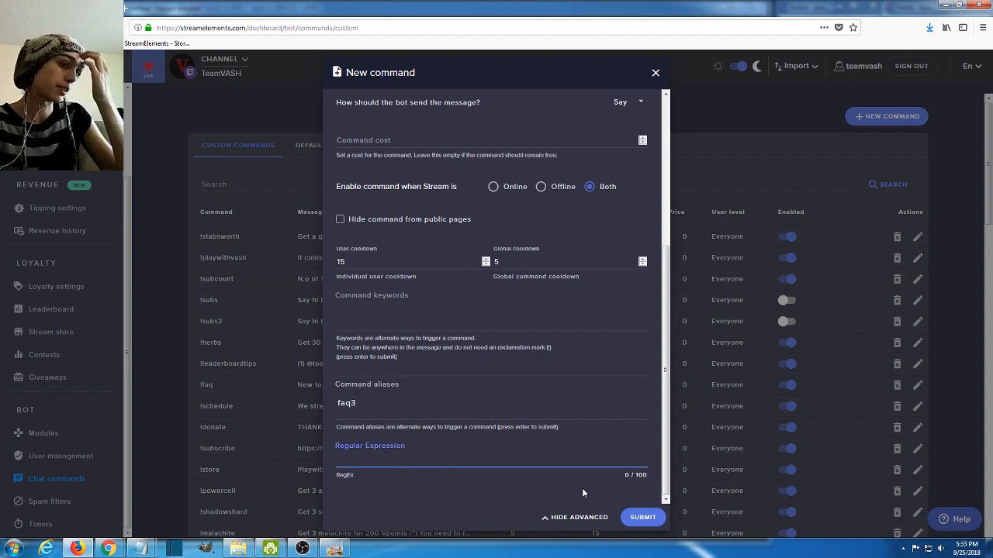
left_click(639, 521)
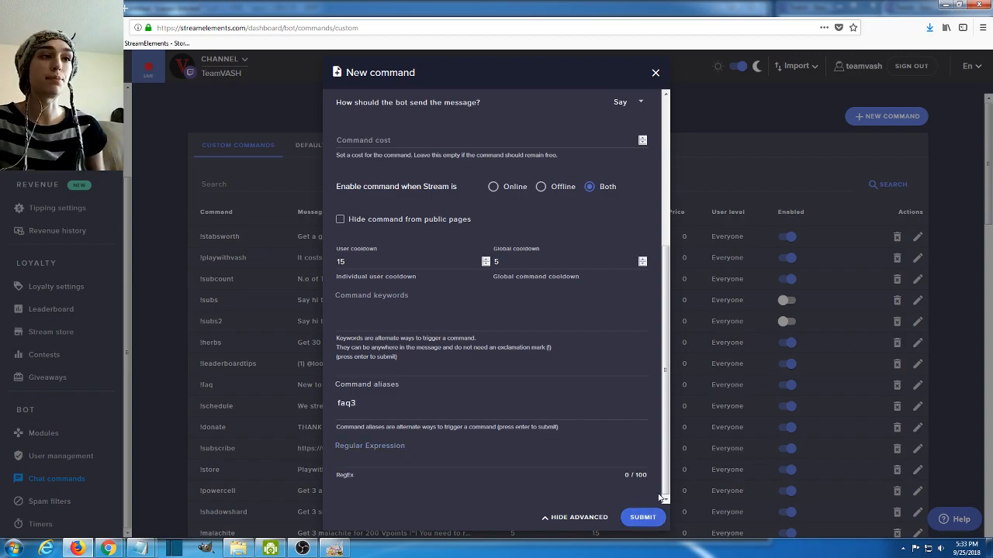
- Switch to the channel's Twitch chat in Chrome and send !faq2 to test the bot's reply
double_click(210, 237)
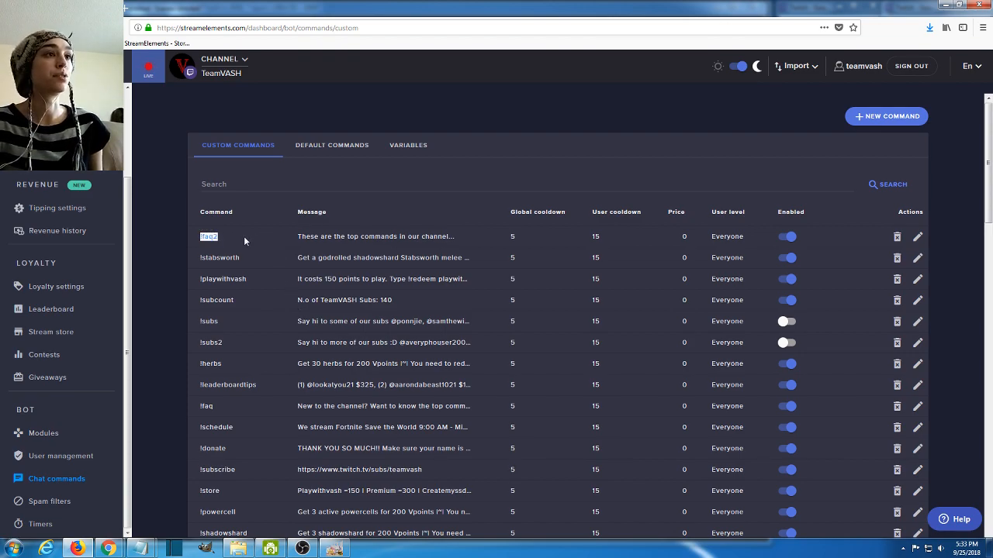
mouse_move(108, 548)
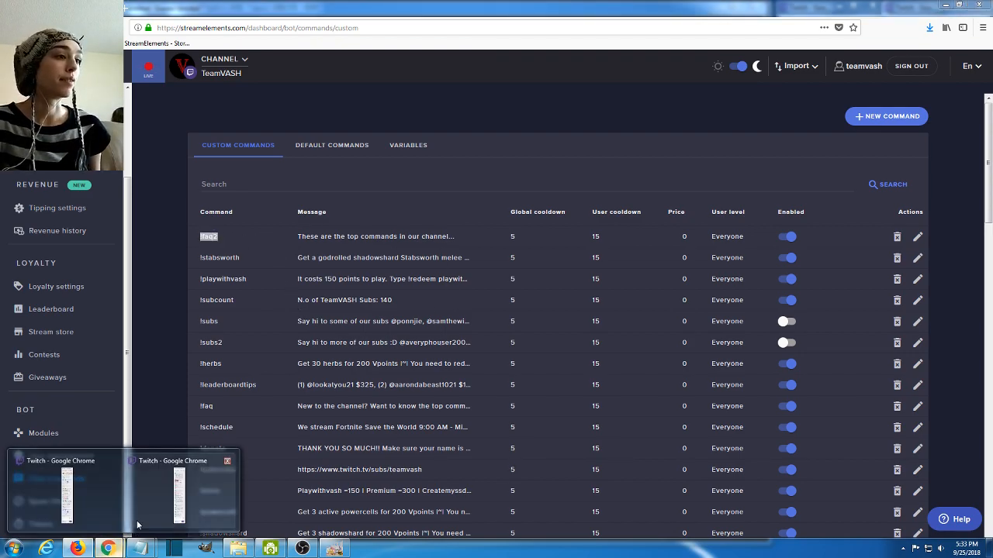
left_click(186, 480)
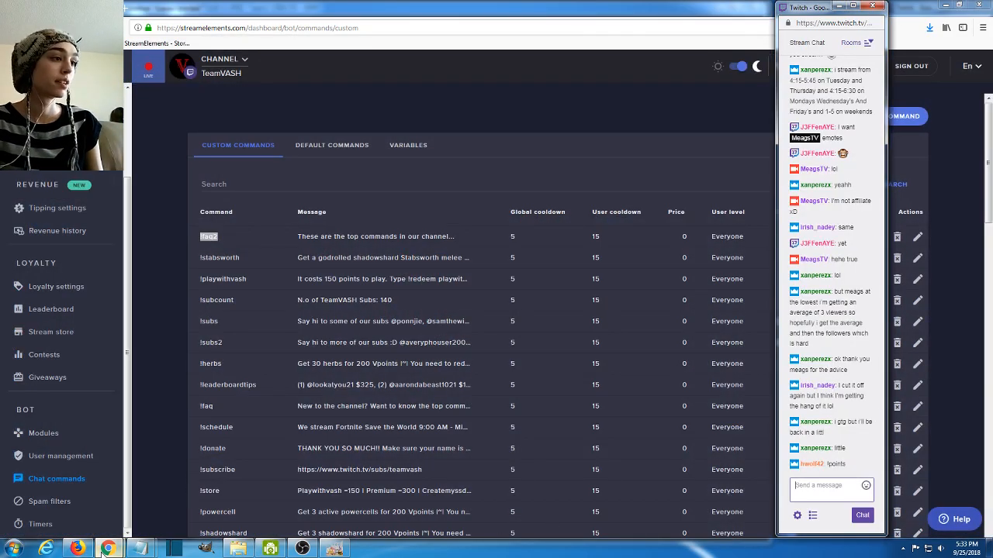
mouse_move(108, 548)
mouse_move(64, 510)
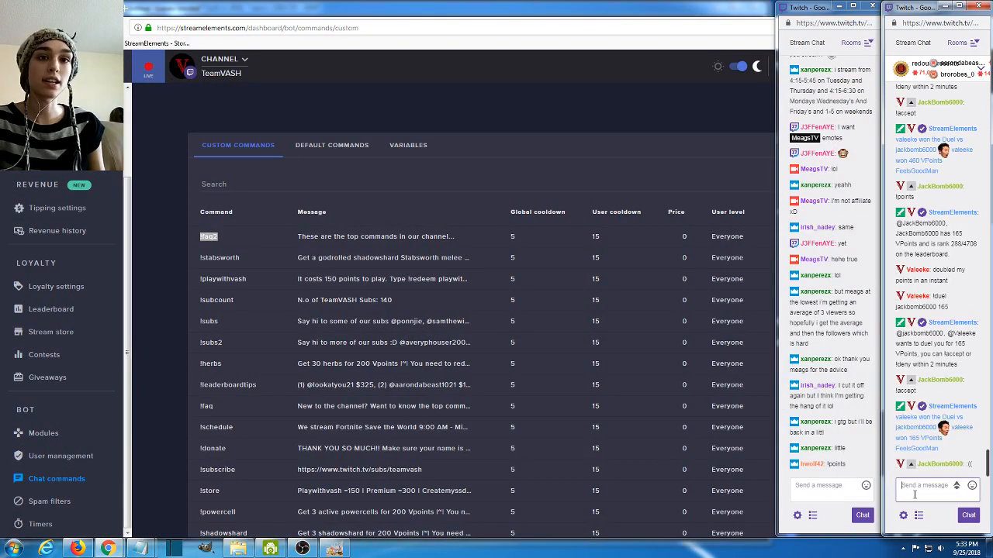
type("!faq")
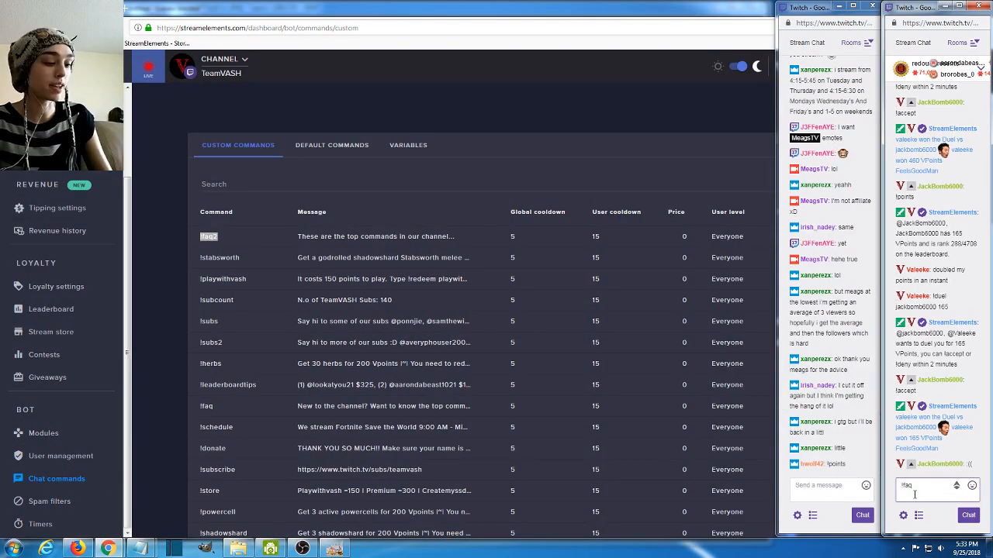
type("2")
key("Return")
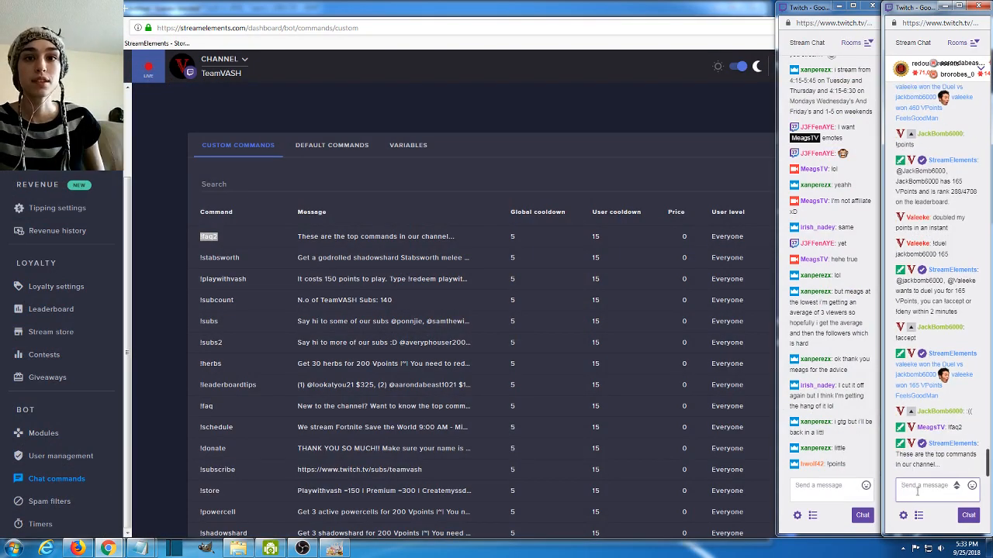
left_click_drag(940, 464, 898, 455)
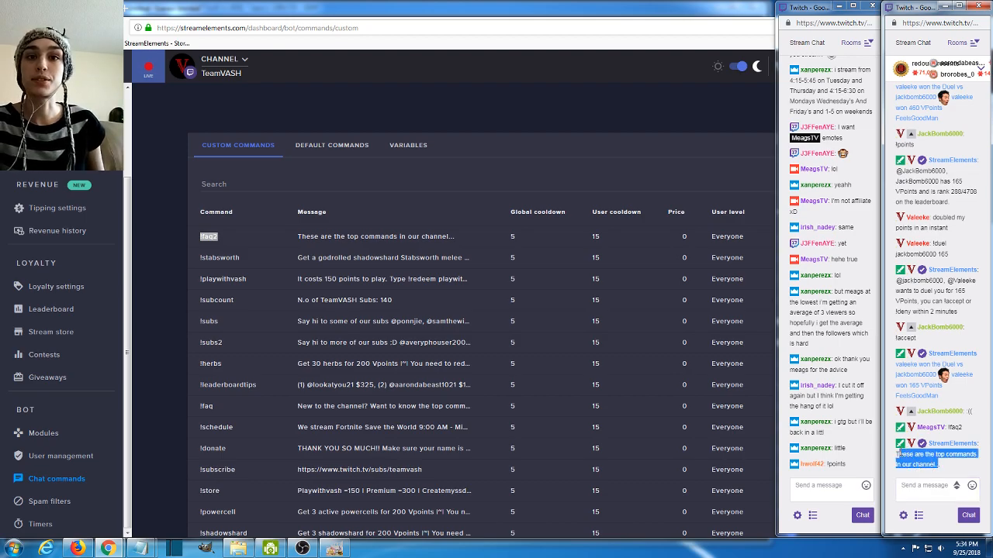
left_click(407, 304)
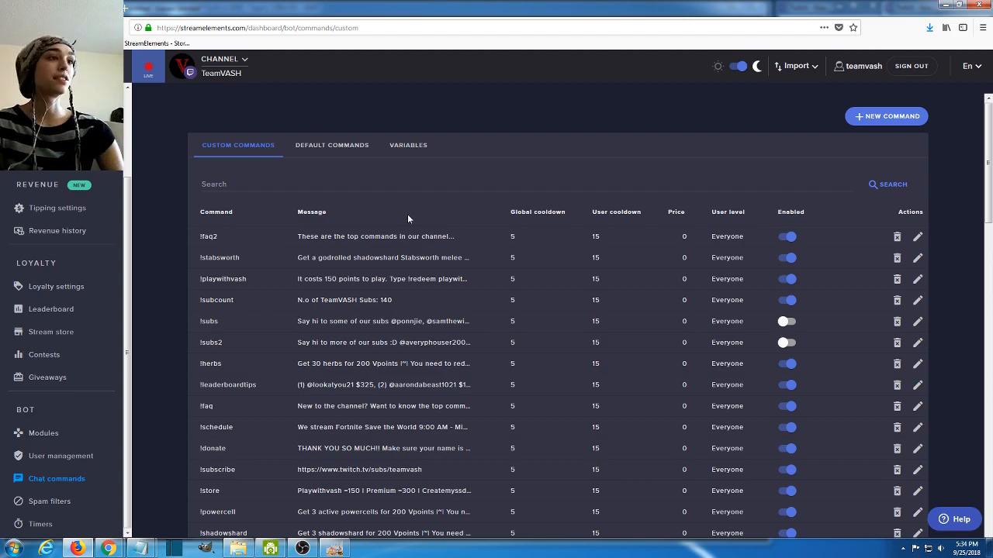
- Review the custom commands list from !subscribe, !schedule and !faq down to !rules and !gt
scroll(225, 244, "down", 2)
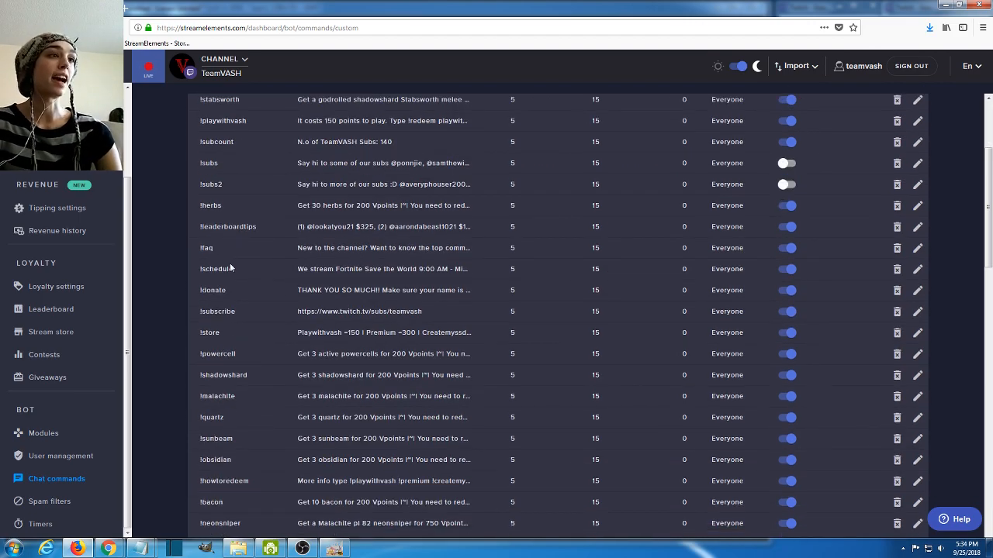
left_click_drag(252, 313, 188, 318)
left_click_drag(242, 271, 198, 279)
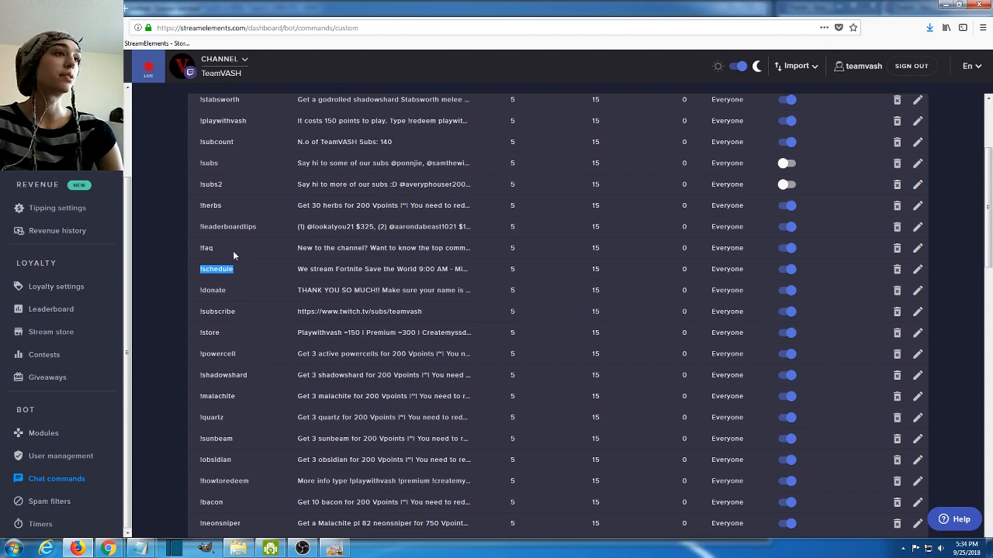
left_click_drag(232, 249, 183, 249)
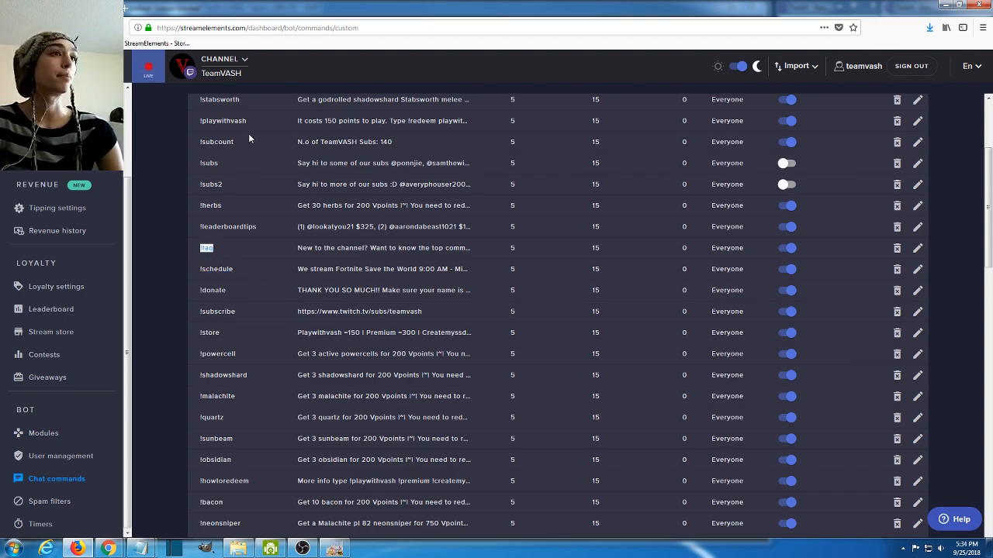
scroll(291, 272, "down", 5)
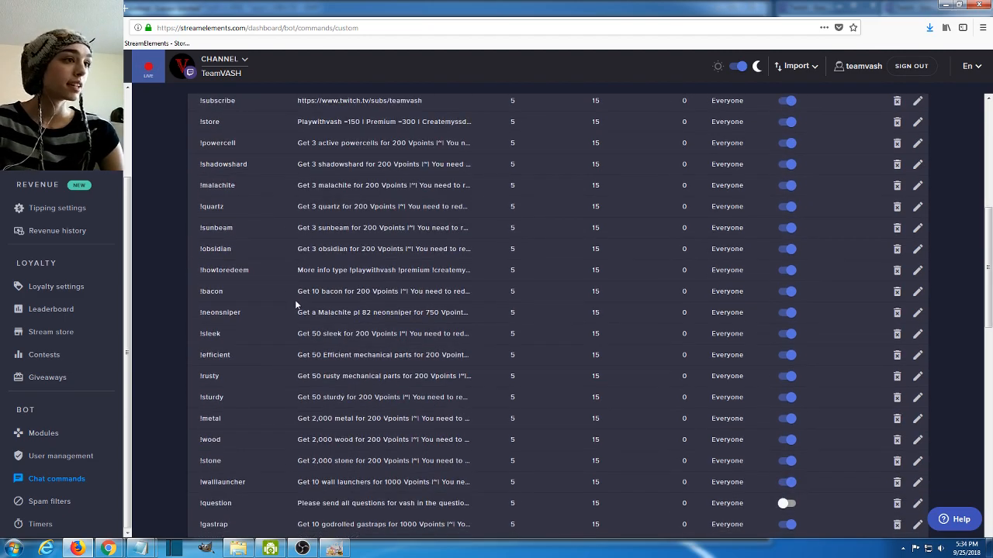
scroll(293, 301, "down", 8)
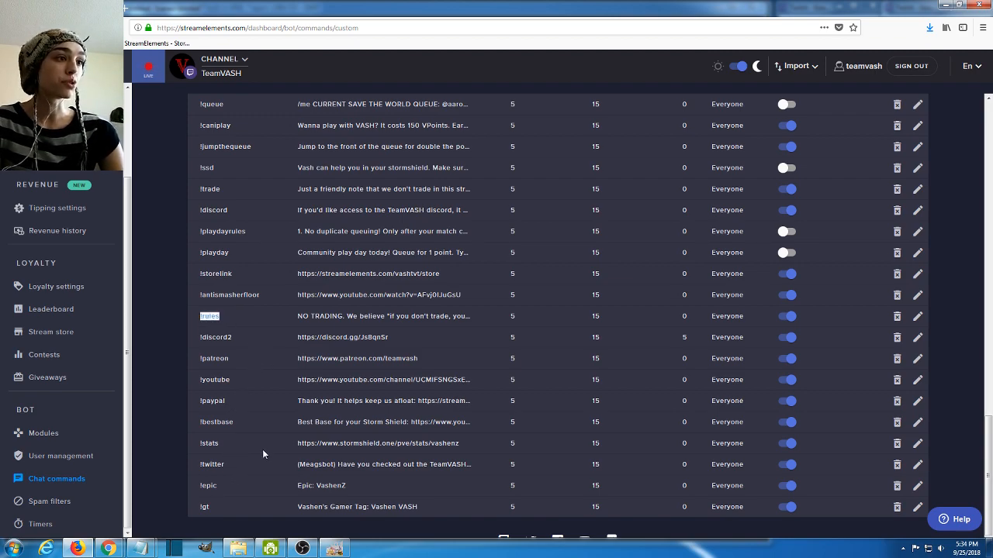
left_click_drag(205, 507, 200, 517)
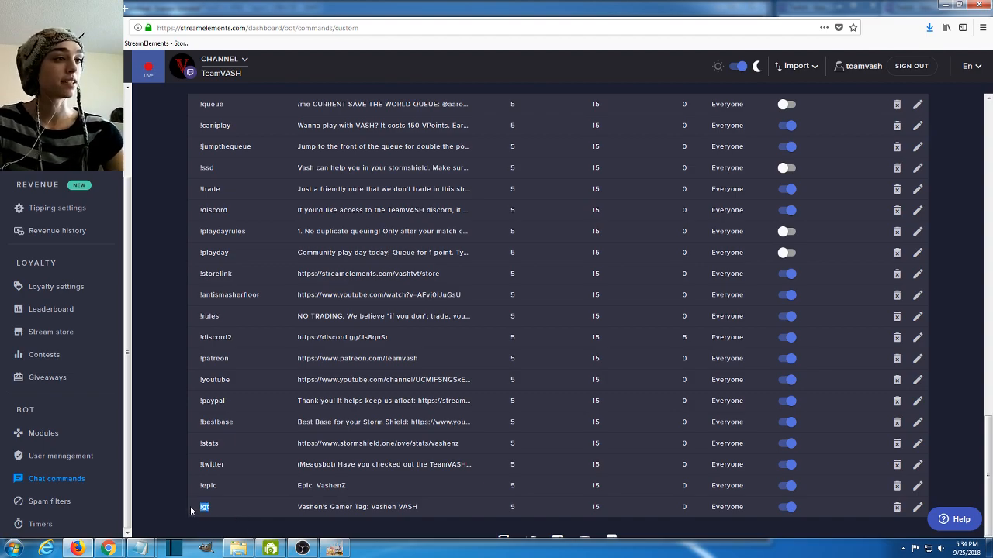
- Look through the custom commands list again, examining entries such as !dinnerwithvash, and return to its beginning
scroll(191, 434, "up", 10)
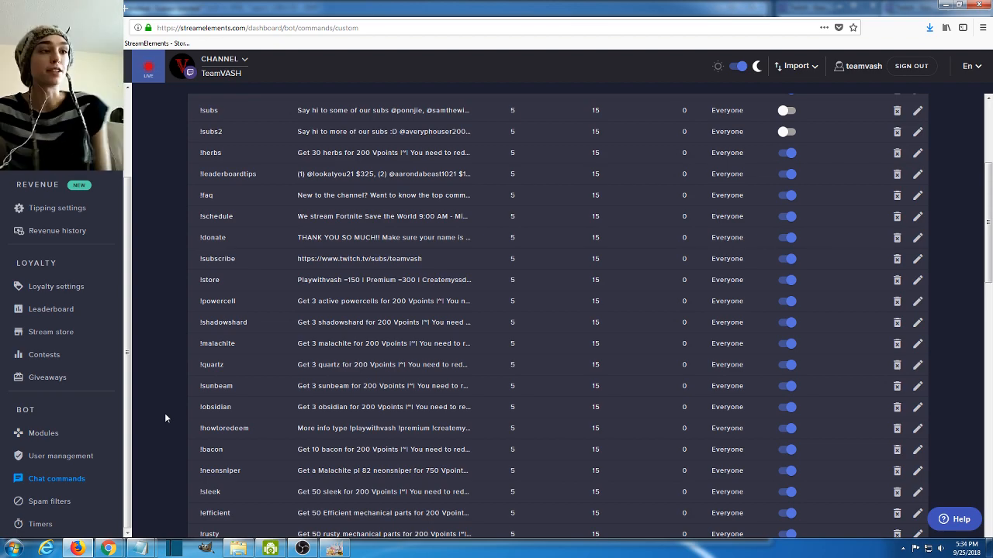
scroll(149, 397, "down", 5)
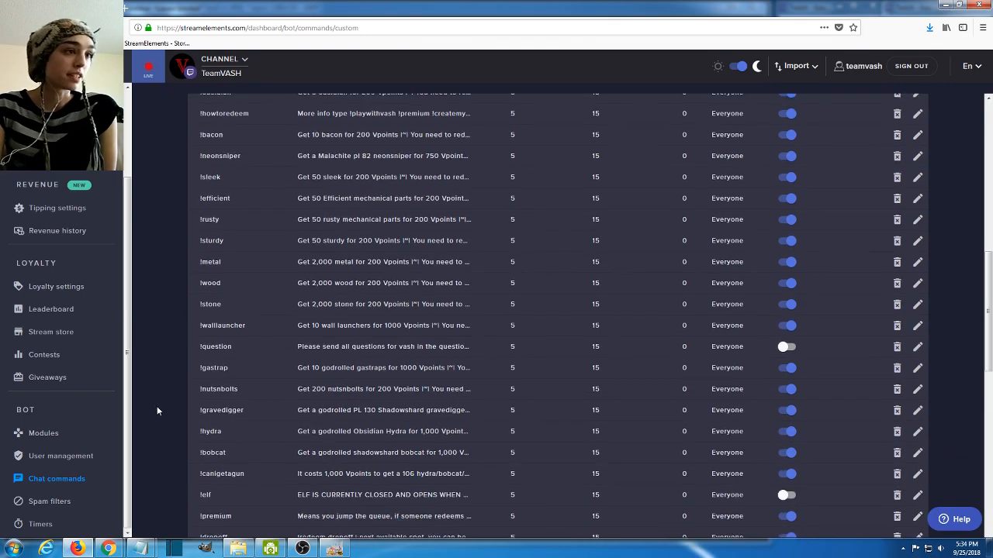
scroll(258, 425, "down", 3)
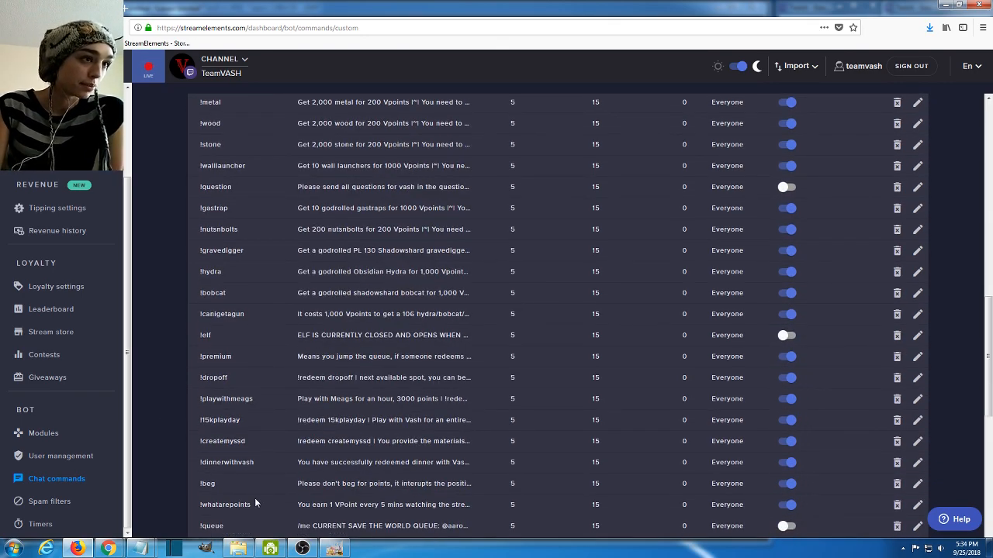
left_click_drag(257, 469, 180, 464)
left_click(180, 459)
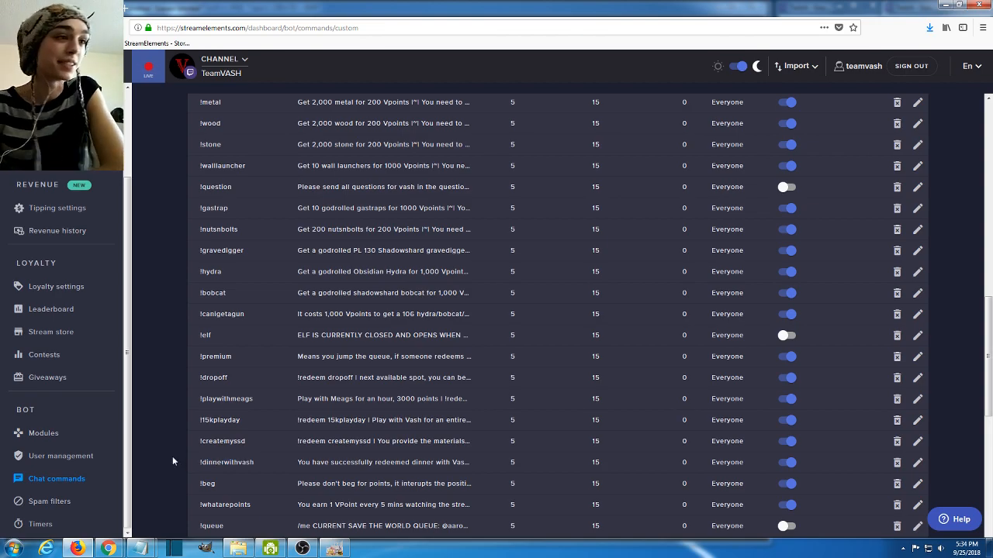
scroll(175, 420, "down", 4)
left_click_drag(299, 306, 422, 304)
left_click(420, 309)
scroll(413, 360, "up", 5)
scroll(413, 360, "up", 10)
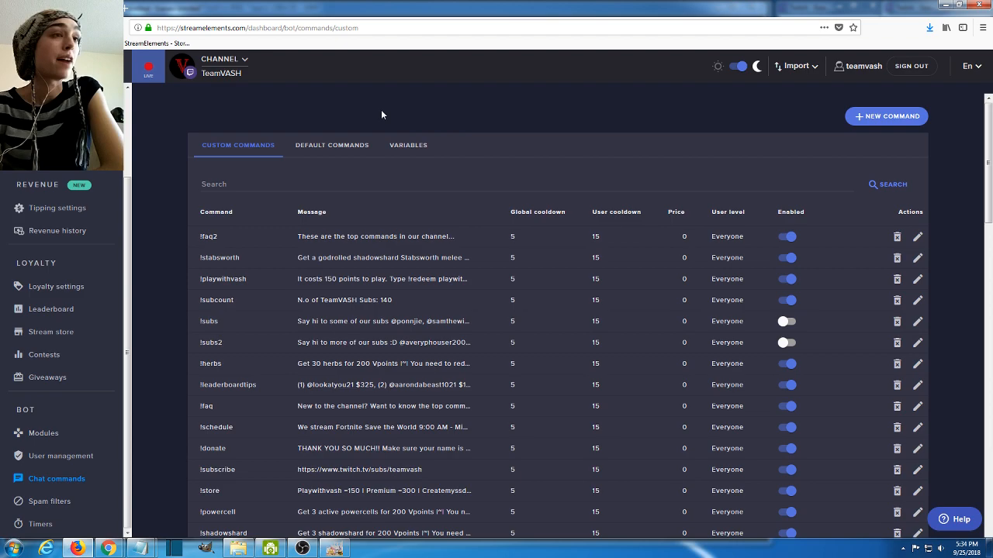